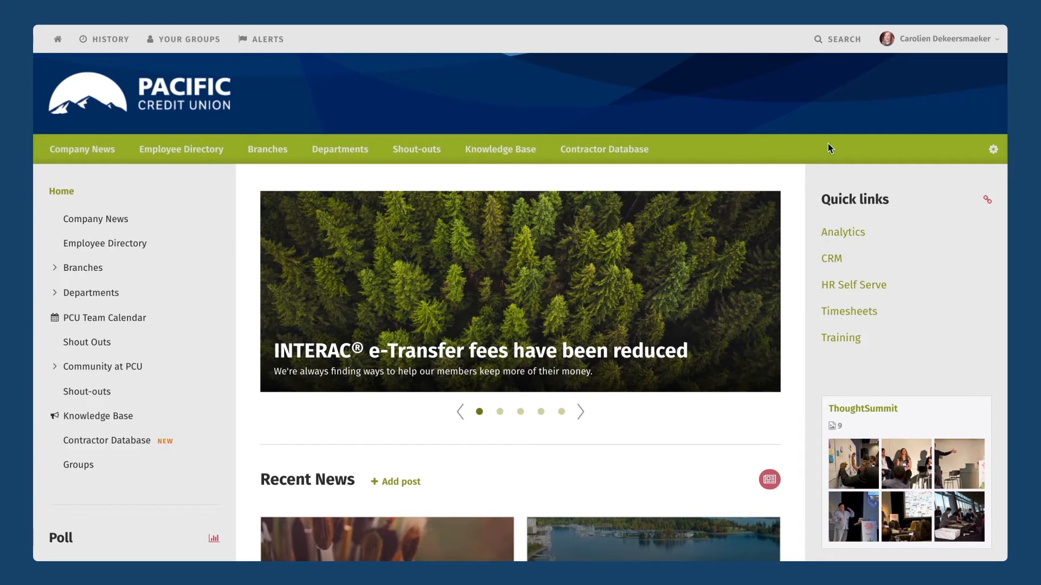
# - Open the Forms overview and create a new form named "Leave Request"
pyautogui.click(927, 43)
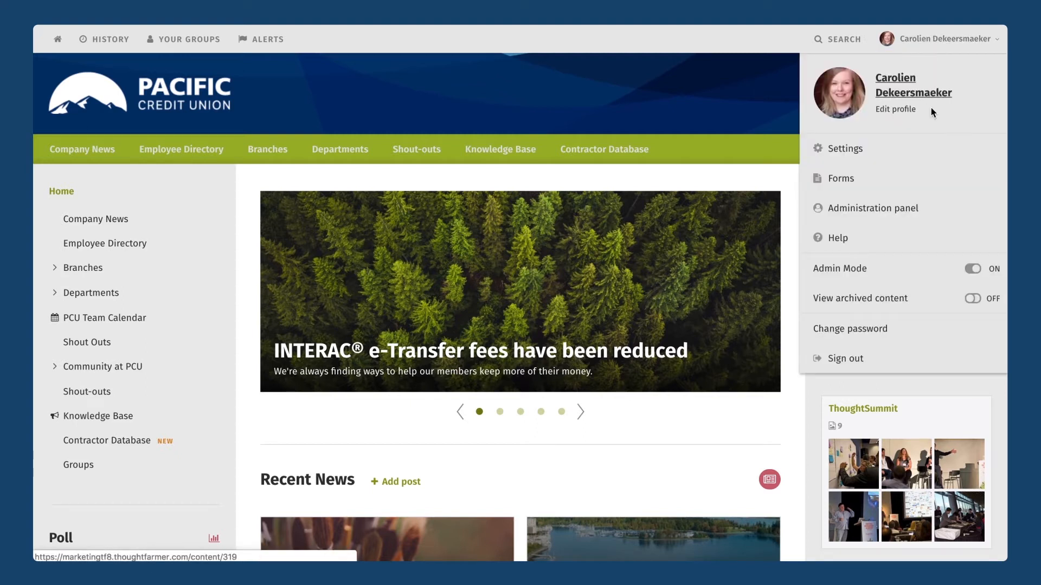
pyautogui.click(846, 188)
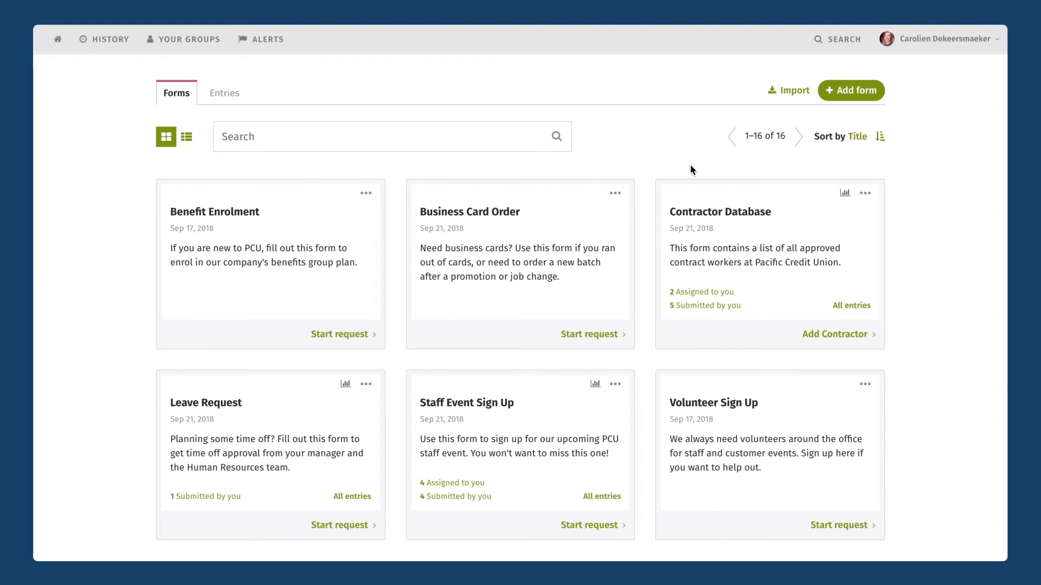
pyautogui.click(844, 92)
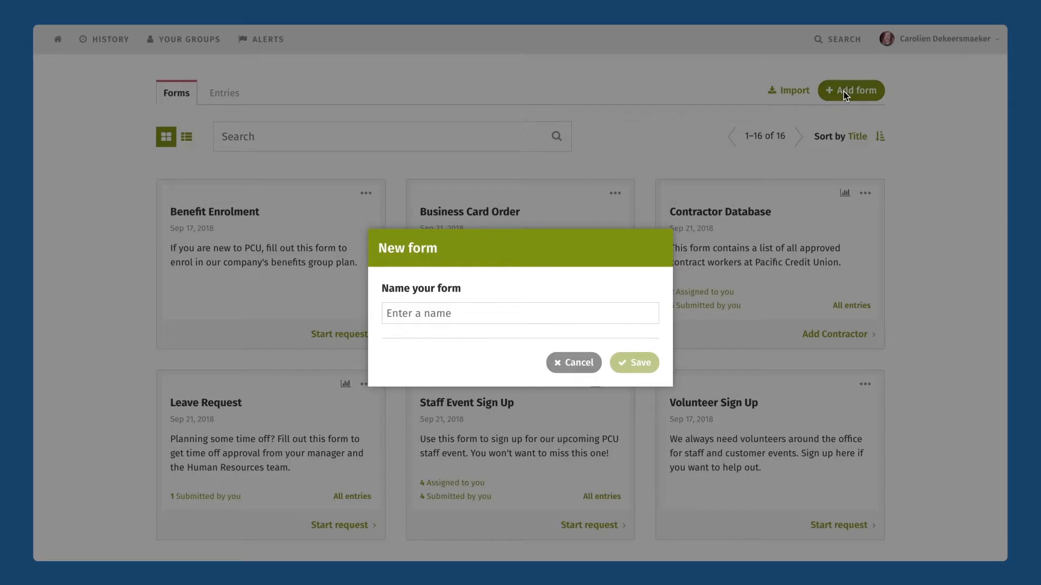
pyautogui.click(443, 314)
pyautogui.write('Leave Request')
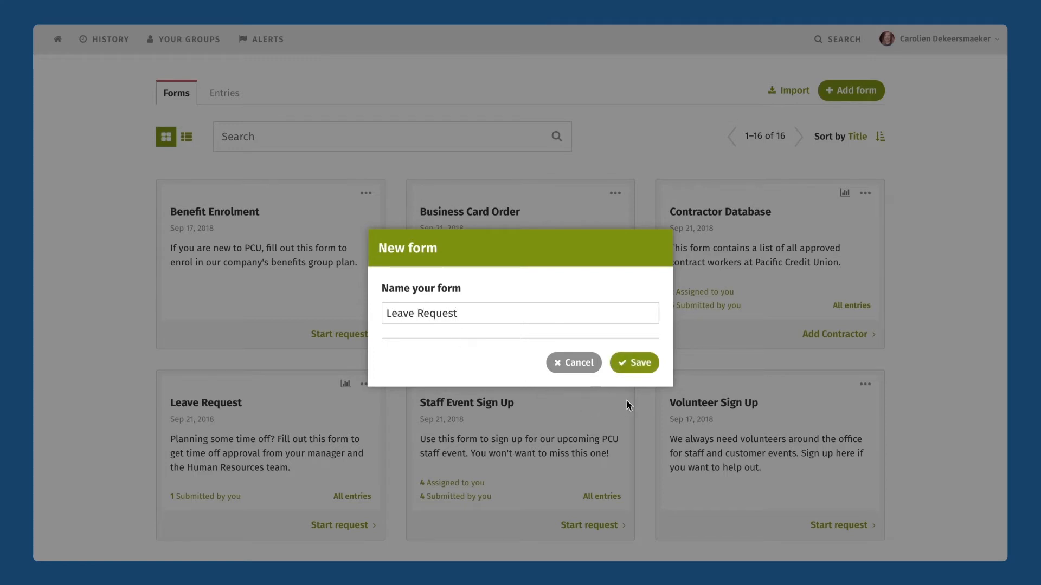
pyautogui.click(629, 363)
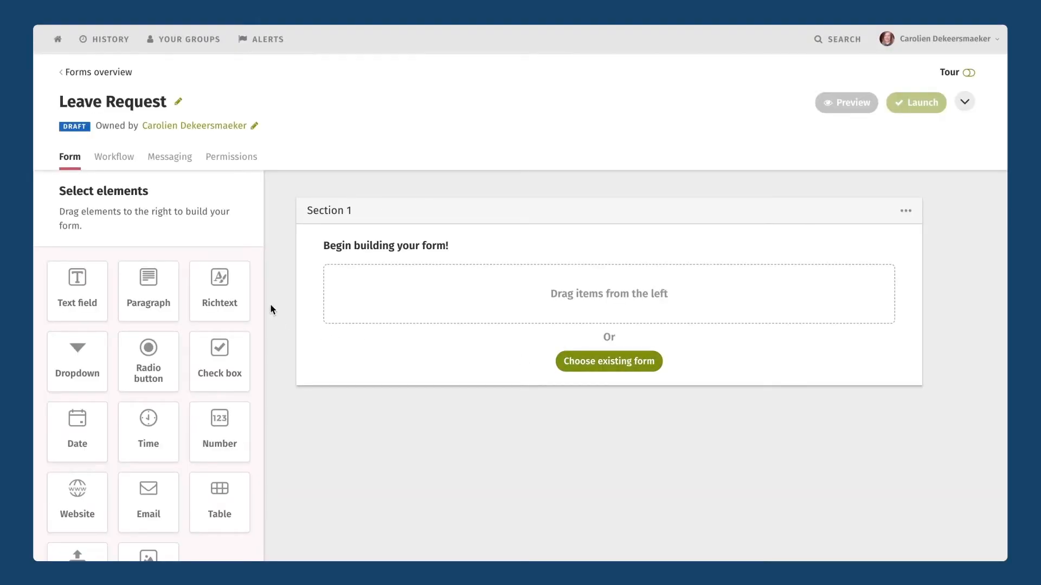
# - Add a text field to Section 1 of the form, name it "Name" and save it
pyautogui.moveTo(81, 295); pyautogui.dragTo(370, 268)
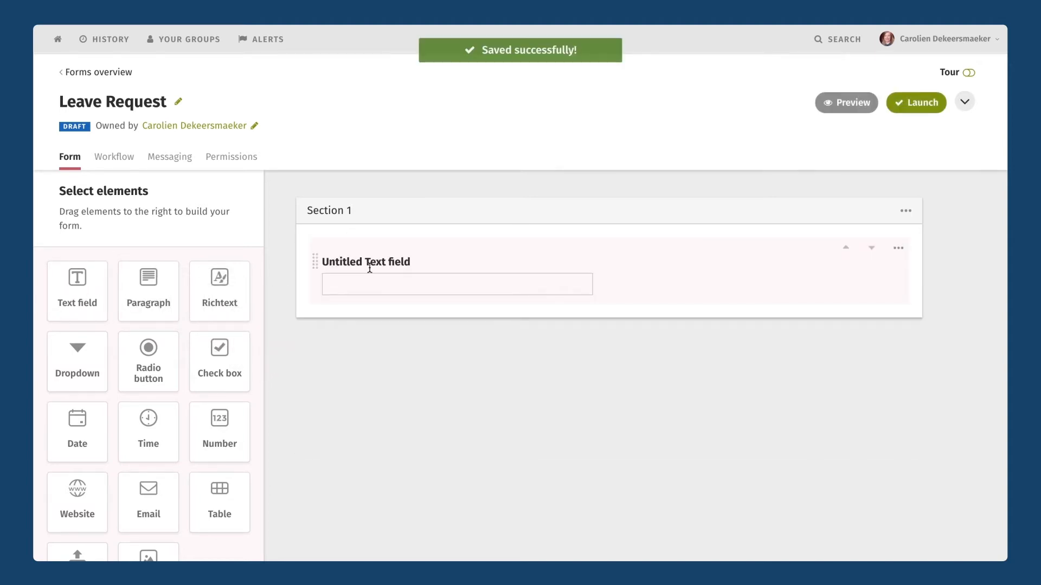
pyautogui.click(360, 264)
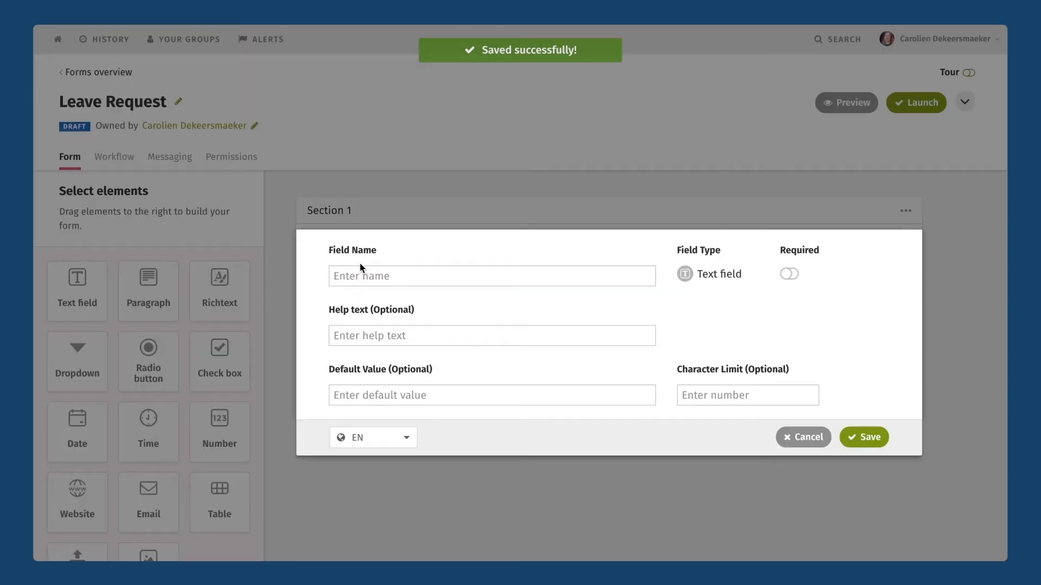
pyautogui.write('Name')
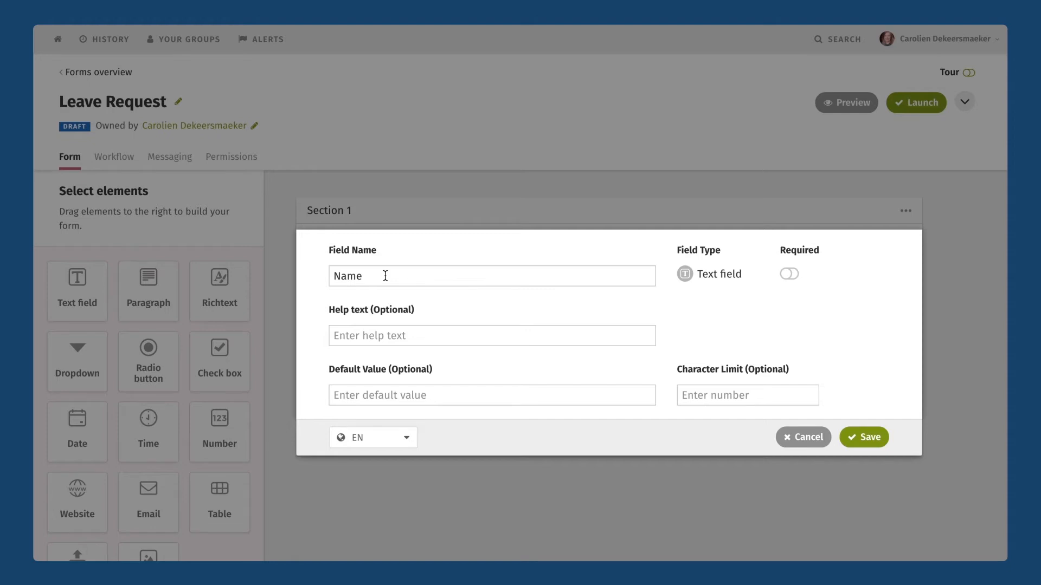
pyautogui.click(875, 438)
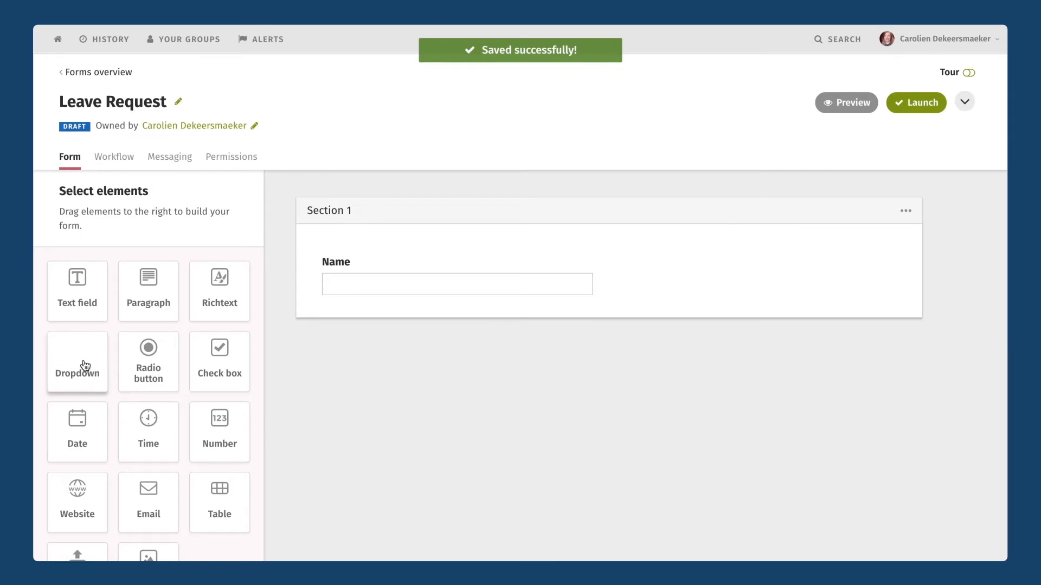
# - Add a dropdown below the Name field and name it "Type of Leave"
pyautogui.moveTo(85, 365); pyautogui.dragTo(360, 347)
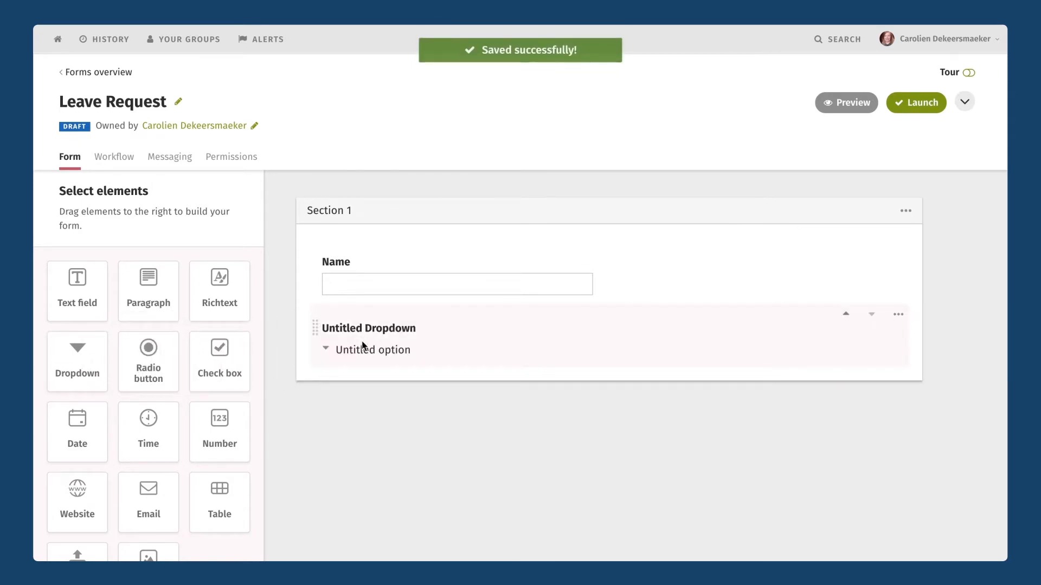
pyautogui.click(355, 329)
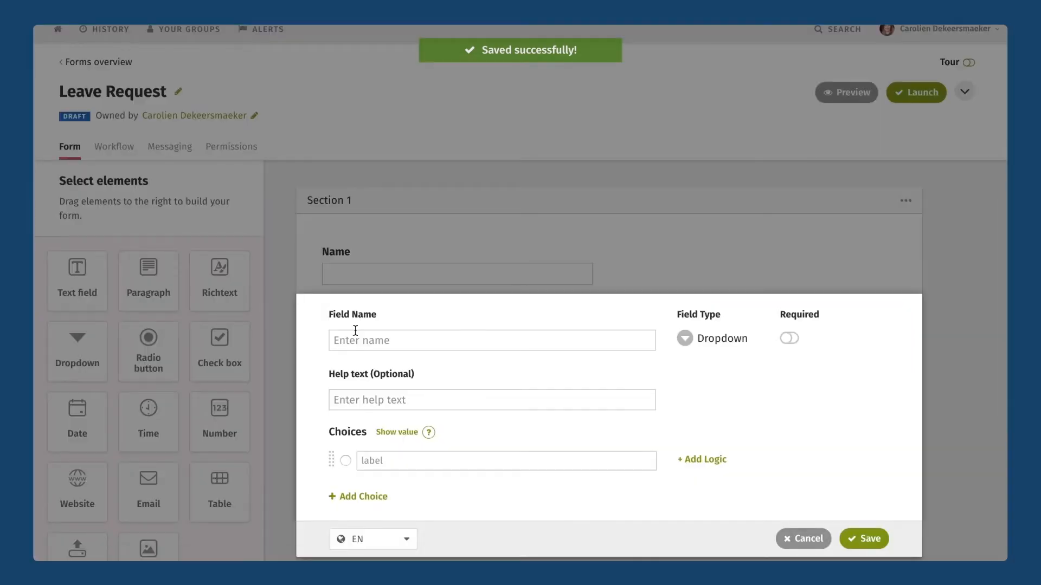
pyautogui.write('Type of')
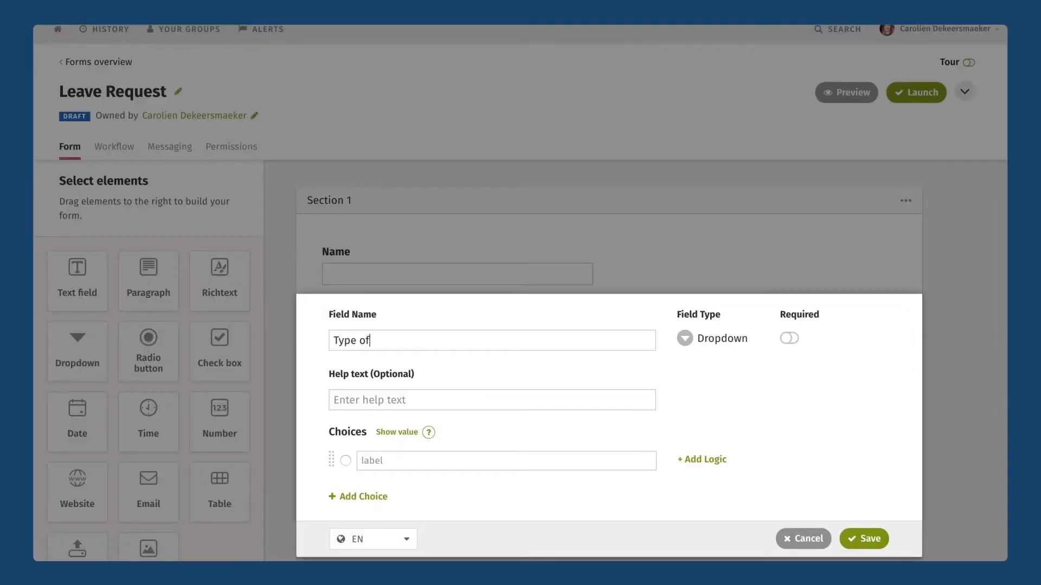
pyautogui.write(' Leave')
# - Give the Type of Leave dropdown the choices Vacation, Personal Leave, Medical and Bereavement
pyautogui.scroll(-1, 356, 421)
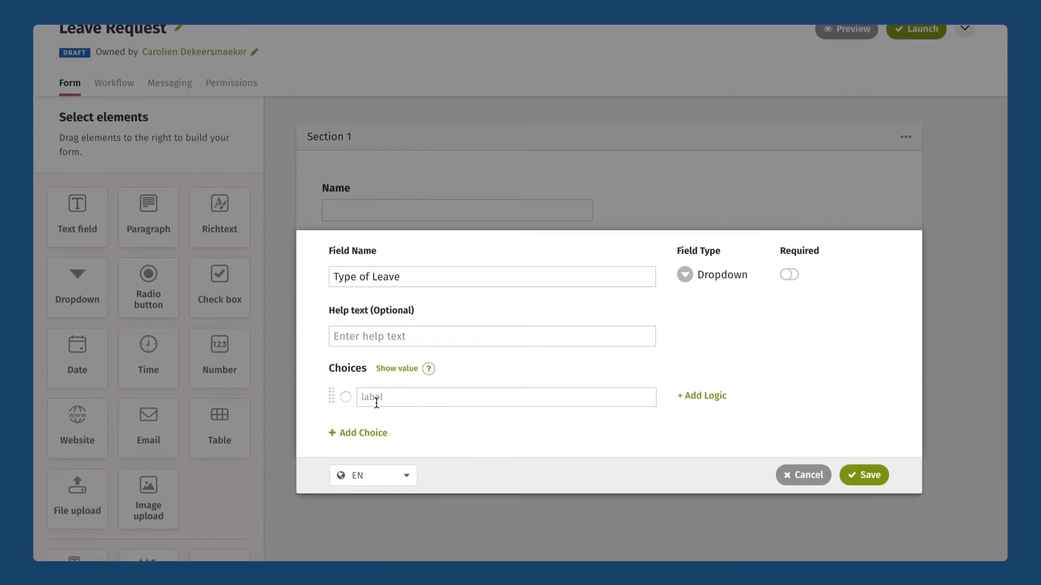
pyautogui.write('Vacation')
pyautogui.click(346, 437)
pyautogui.write('Personal Leave')
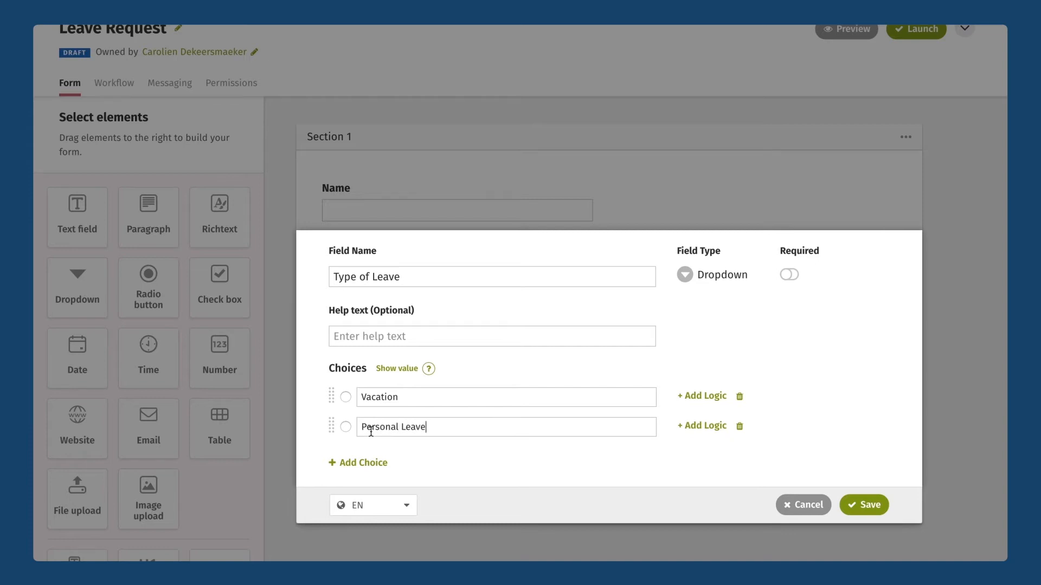
pyautogui.click(347, 463)
pyautogui.write('Medical')
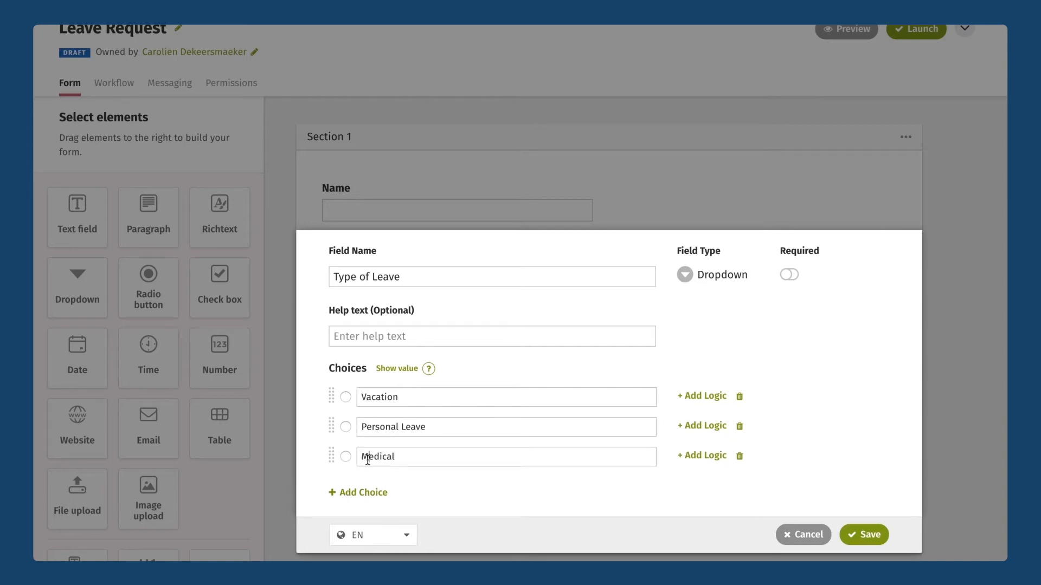
pyautogui.click(363, 491)
pyautogui.write('Bereavement')
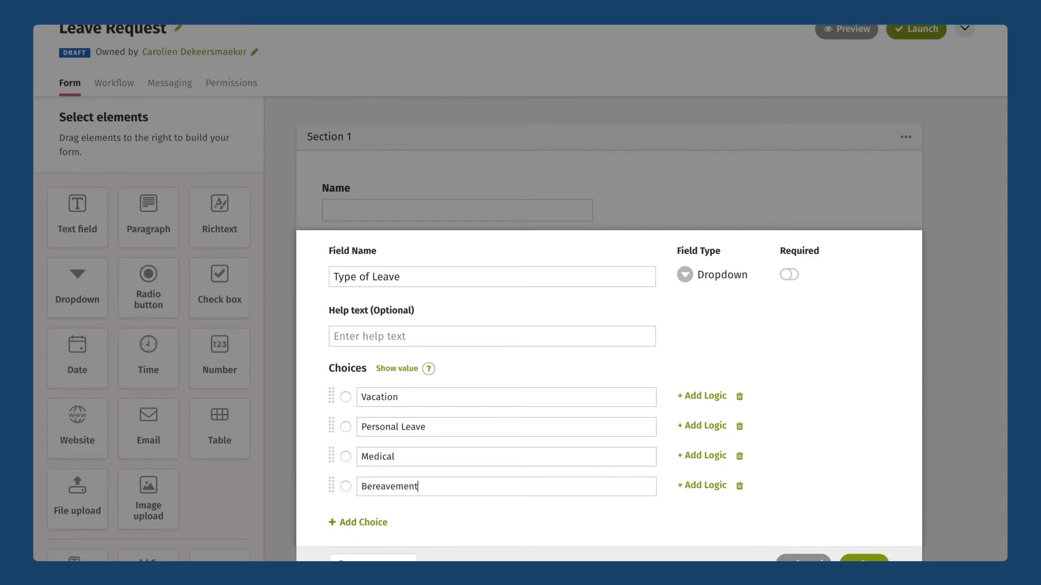
# - Make the Type of Leave dropdown required and save the field
pyautogui.scroll(-1, 412, 494)
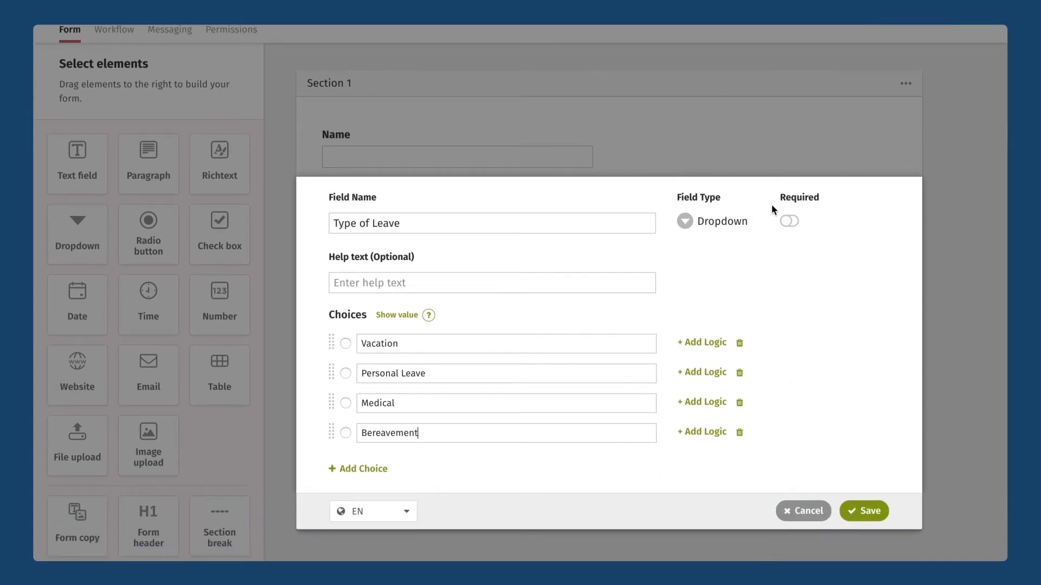
pyautogui.click(788, 222)
pyautogui.click(869, 512)
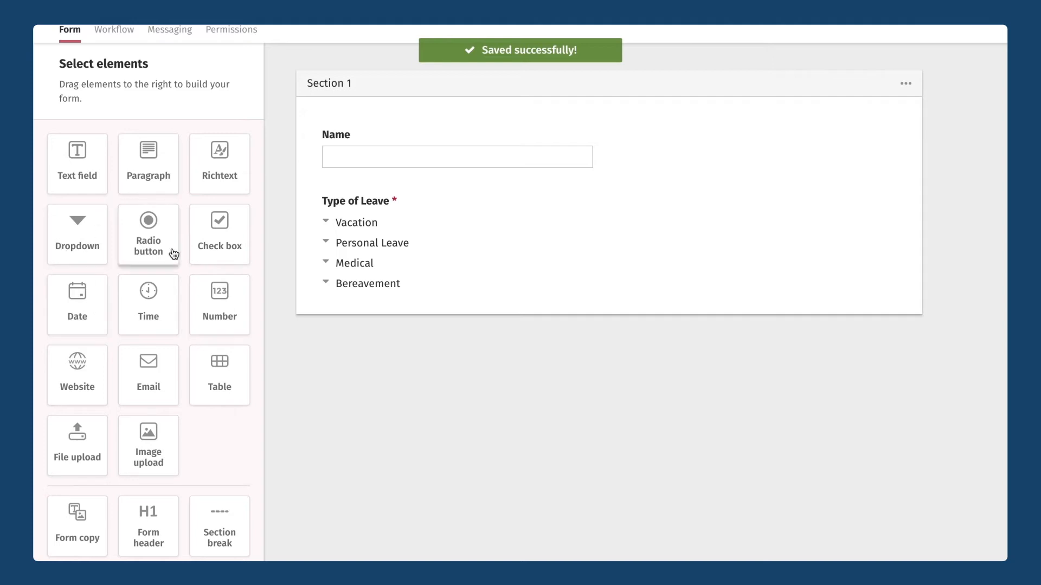
# - Add two date fields below the Type of Leave dropdown and rename the first one "Leave Start Date"
pyautogui.moveTo(80, 296); pyautogui.dragTo(361, 345)
pyautogui.moveTo(80, 303); pyautogui.dragTo(367, 412)
pyautogui.click(330, 324)
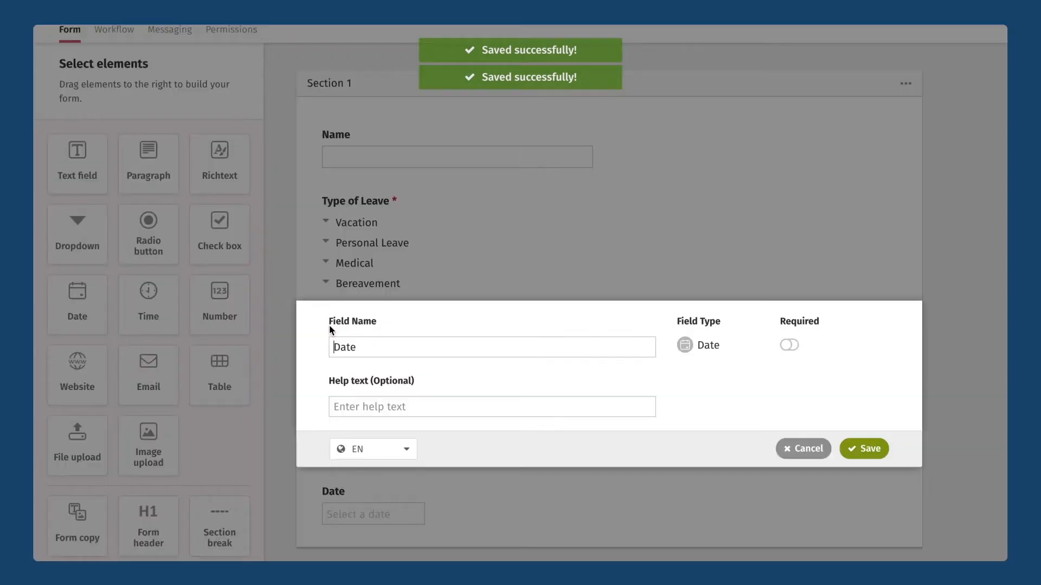
pyautogui.click(331, 347)
pyautogui.write('Leave Start')
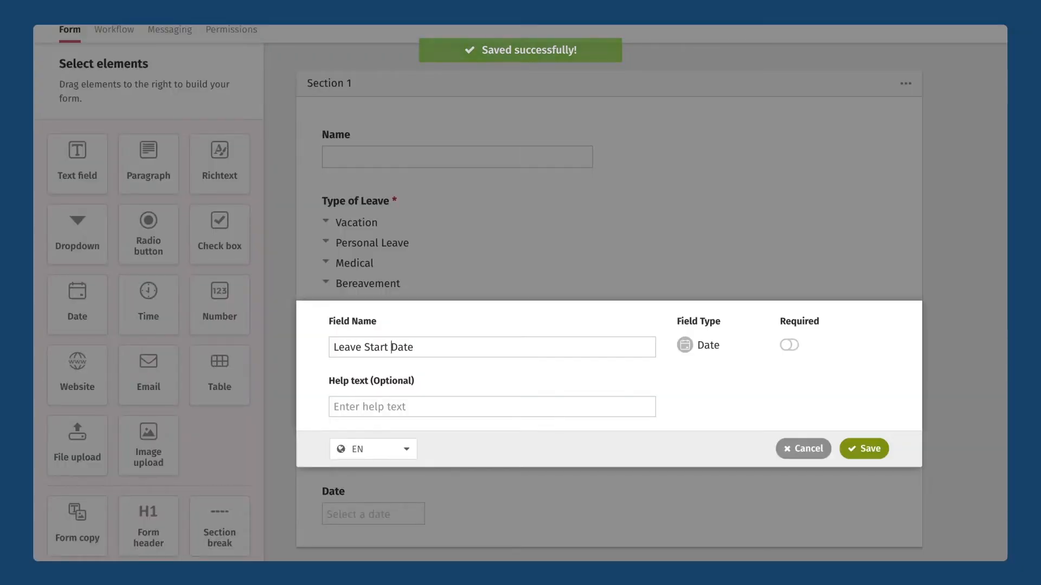
pyautogui.click(864, 449)
# - Rename the second date field "Leave End Date" and save it
pyautogui.click(335, 399)
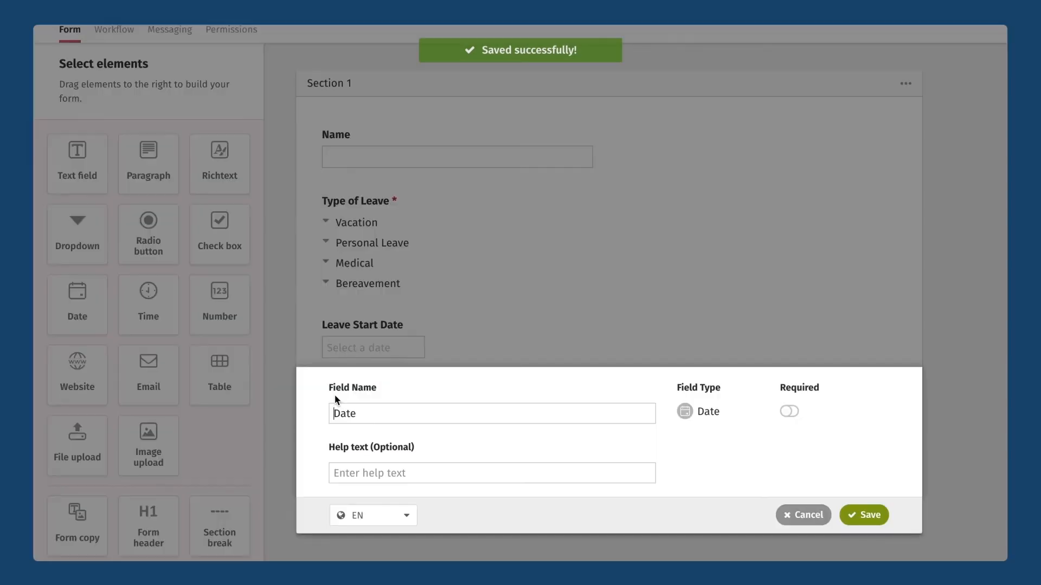
pyautogui.write('Leave End')
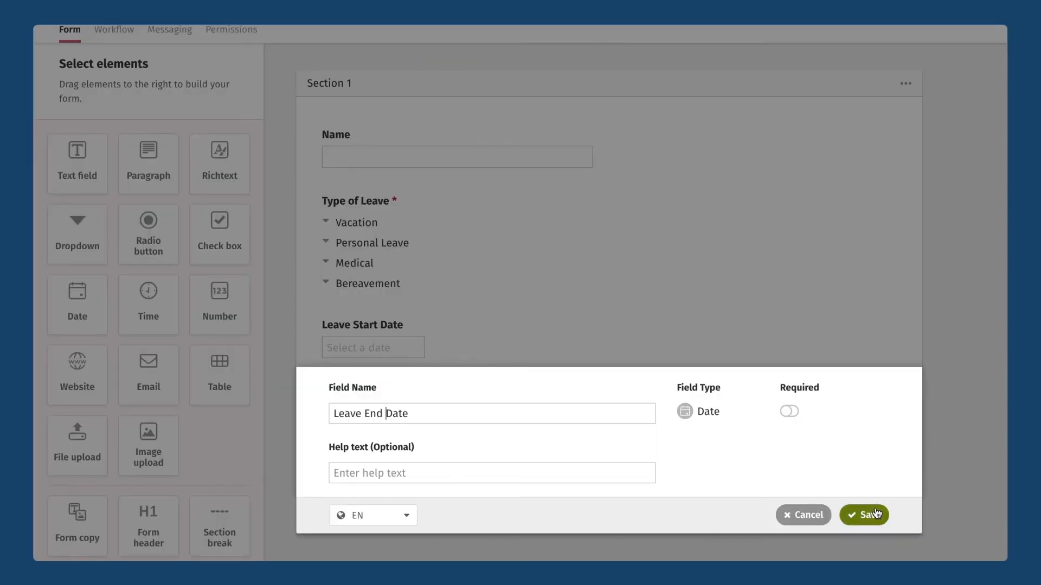
pyautogui.click(860, 513)
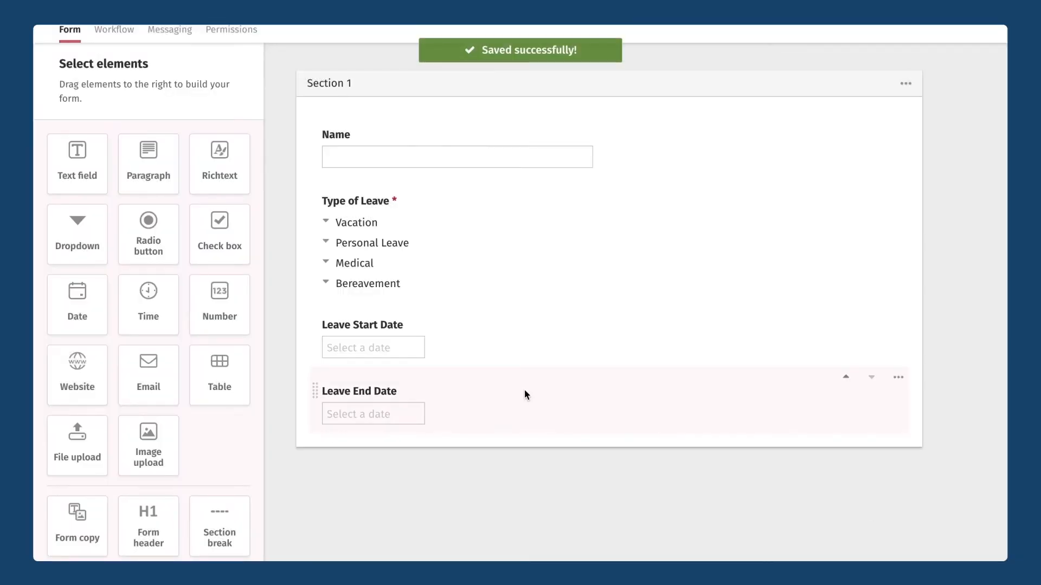
# - Insert a section break after Leave End Date and add a text field named "Physician Name" to the new section
pyautogui.scroll(-1, 290, 416)
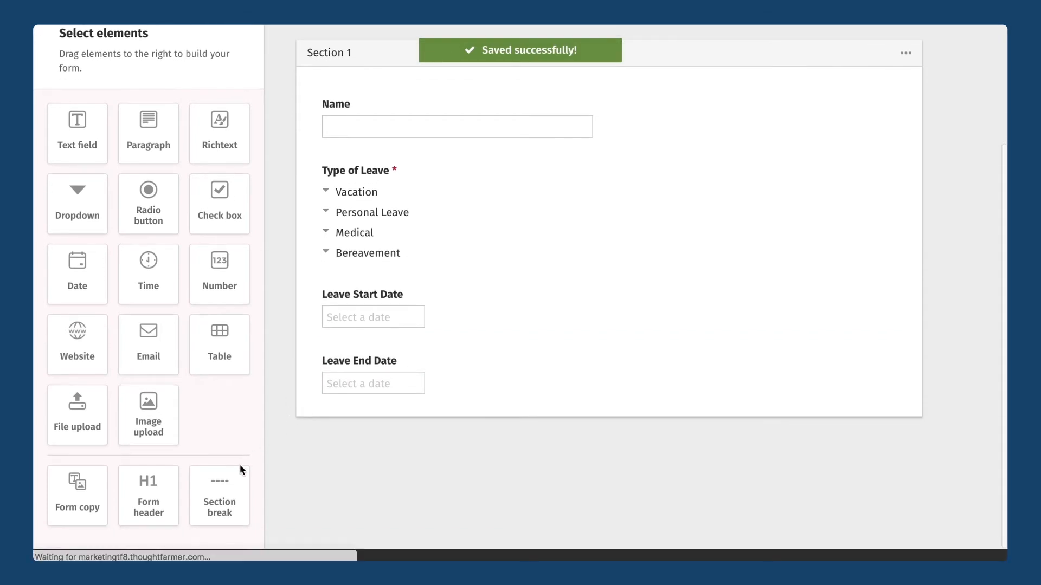
pyautogui.moveTo(222, 490); pyautogui.dragTo(344, 427)
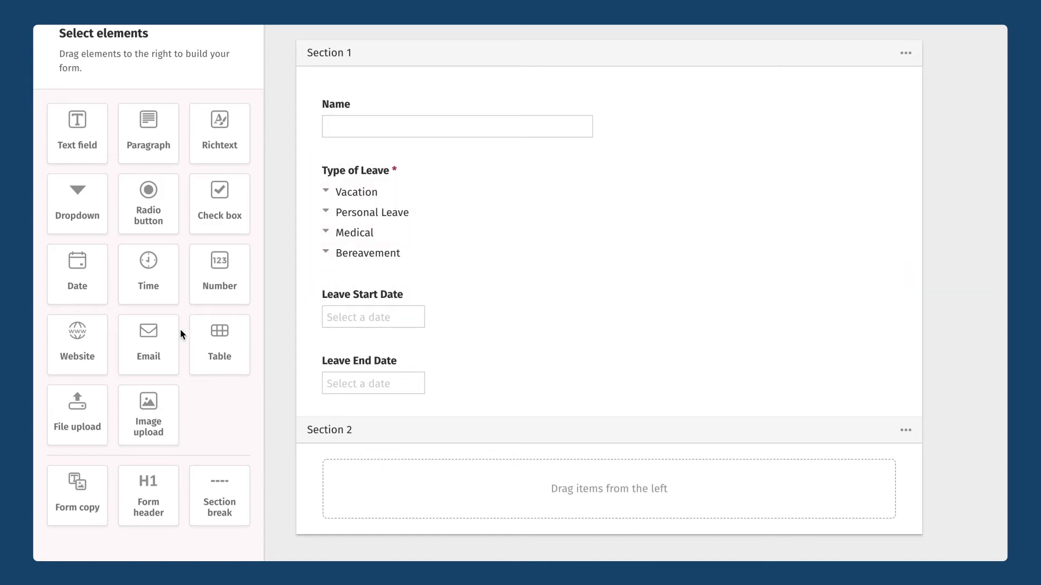
pyautogui.moveTo(72, 128); pyautogui.dragTo(365, 485)
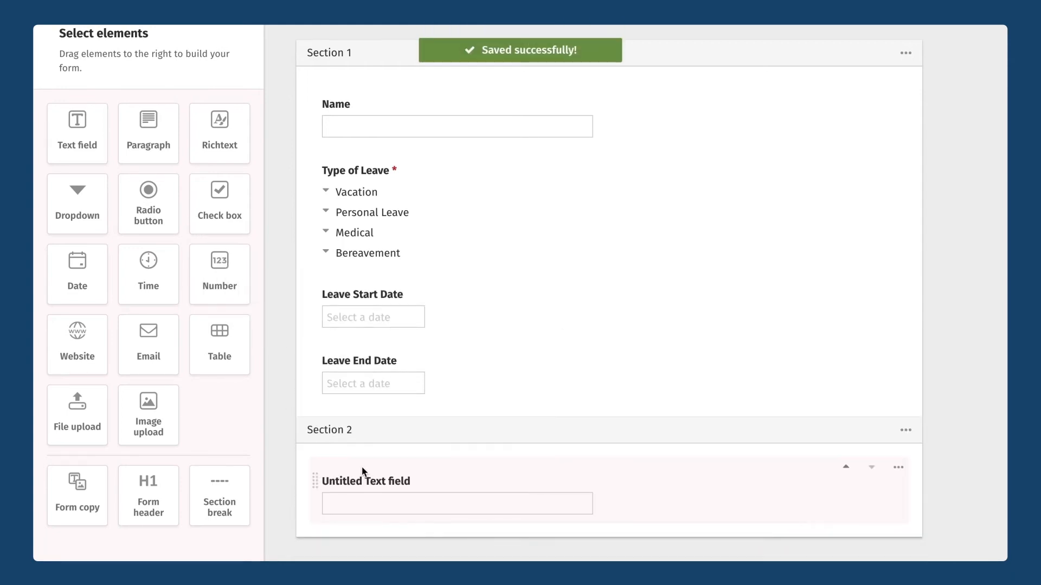
pyautogui.write('Phys')
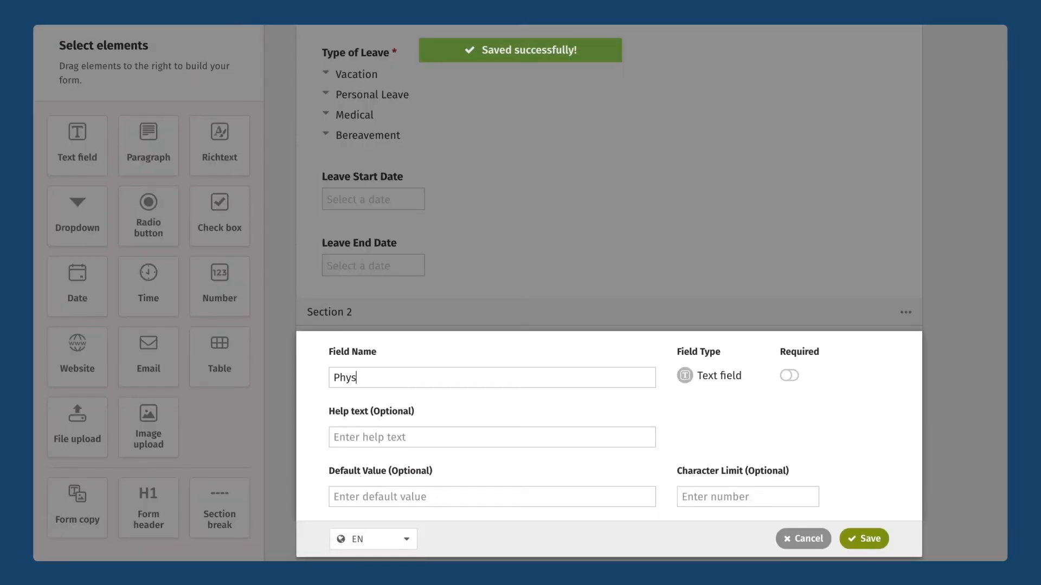
pyautogui.write('ician Name')
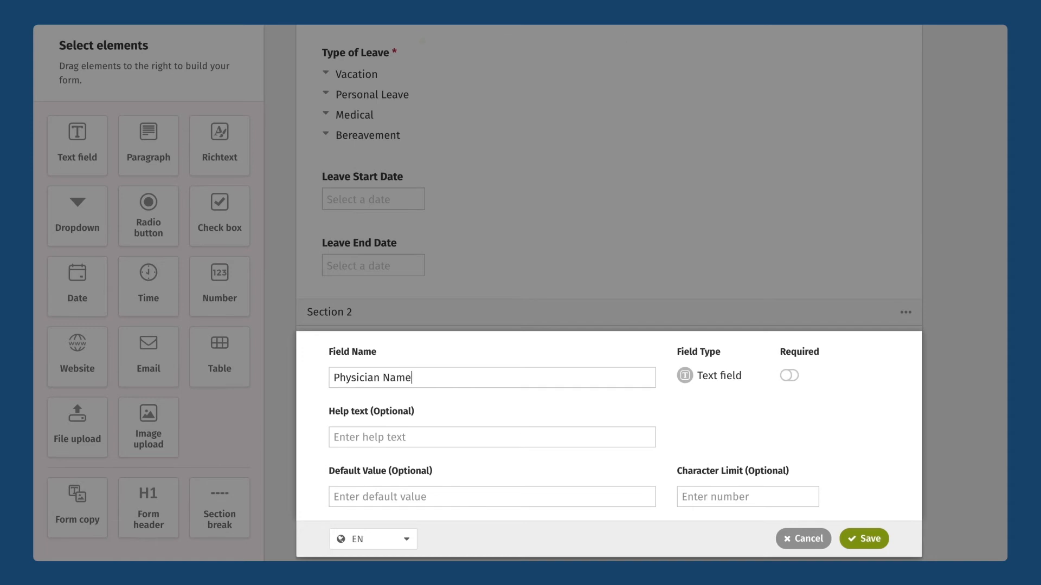
pyautogui.click(864, 539)
# - Add logic to the Medical choice of Type of Leave so that selecting it shows the Physician Name field, and save
pyautogui.scroll(1, 416, 425)
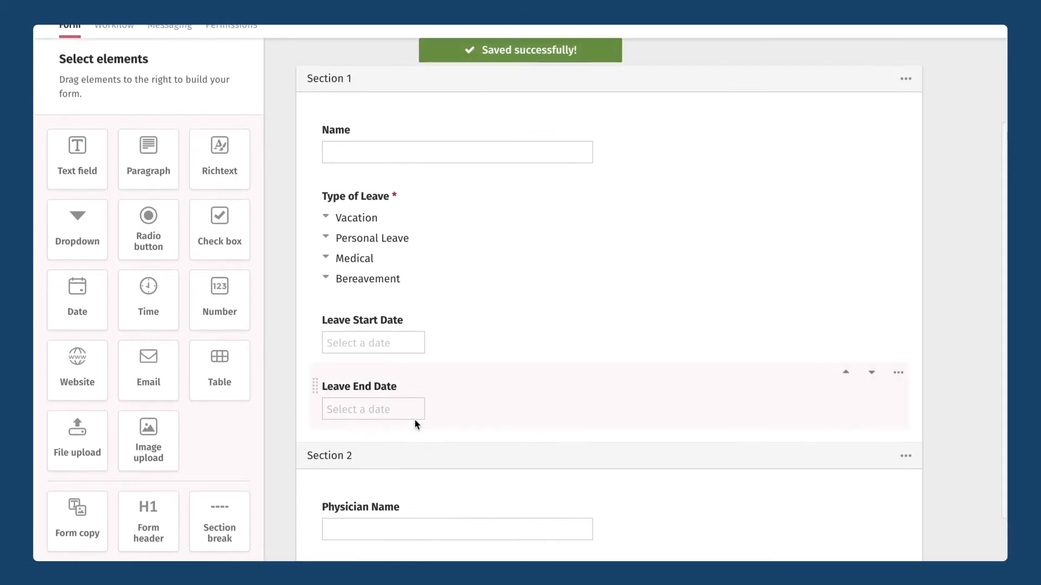
pyautogui.moveTo(333, 505)
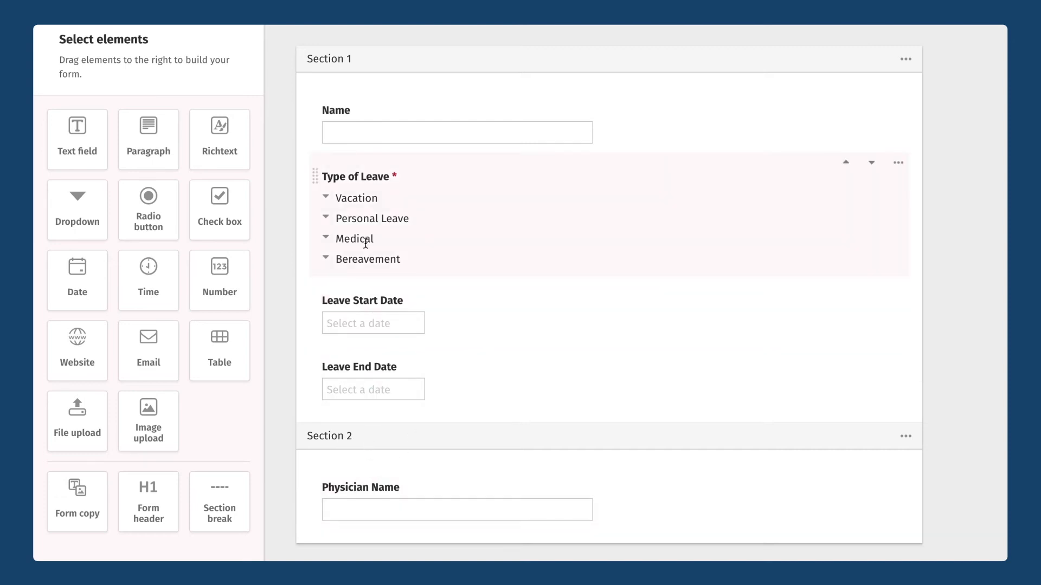
pyautogui.click(898, 163)
pyautogui.click(893, 191)
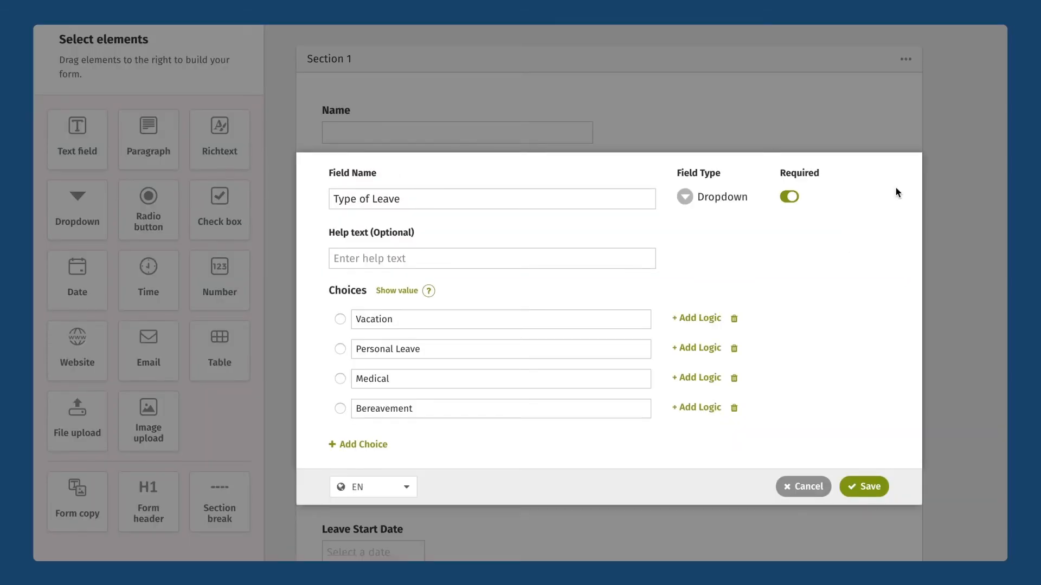
pyautogui.click(706, 379)
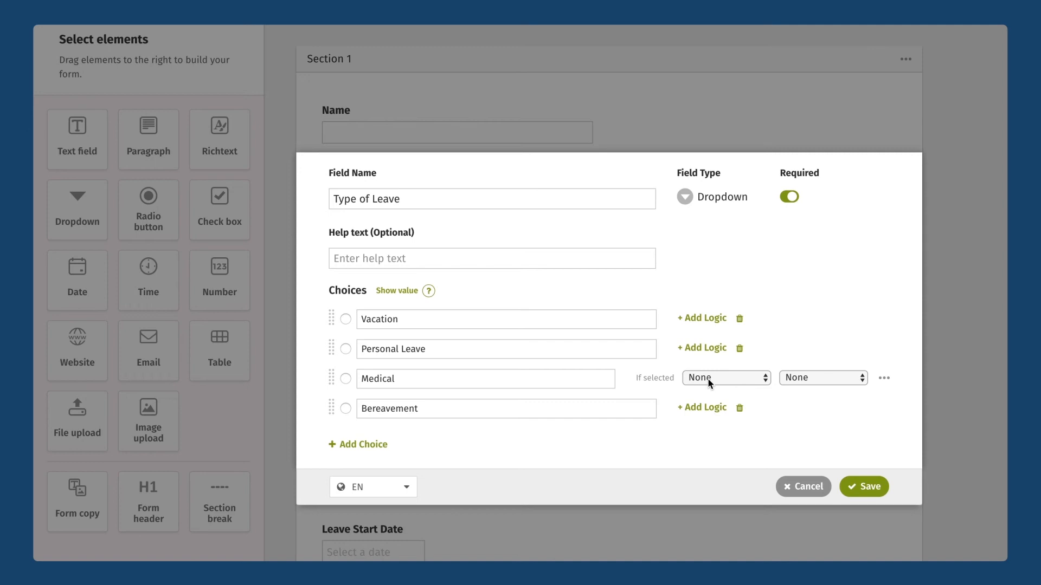
pyautogui.click(708, 379)
pyautogui.click(707, 389)
pyautogui.click(811, 379)
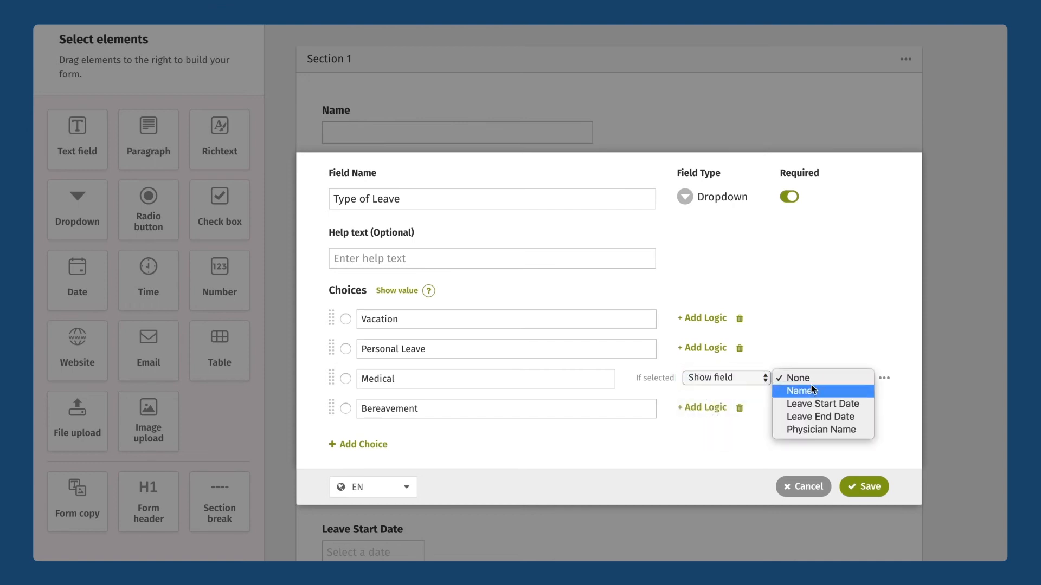
pyautogui.click(816, 429)
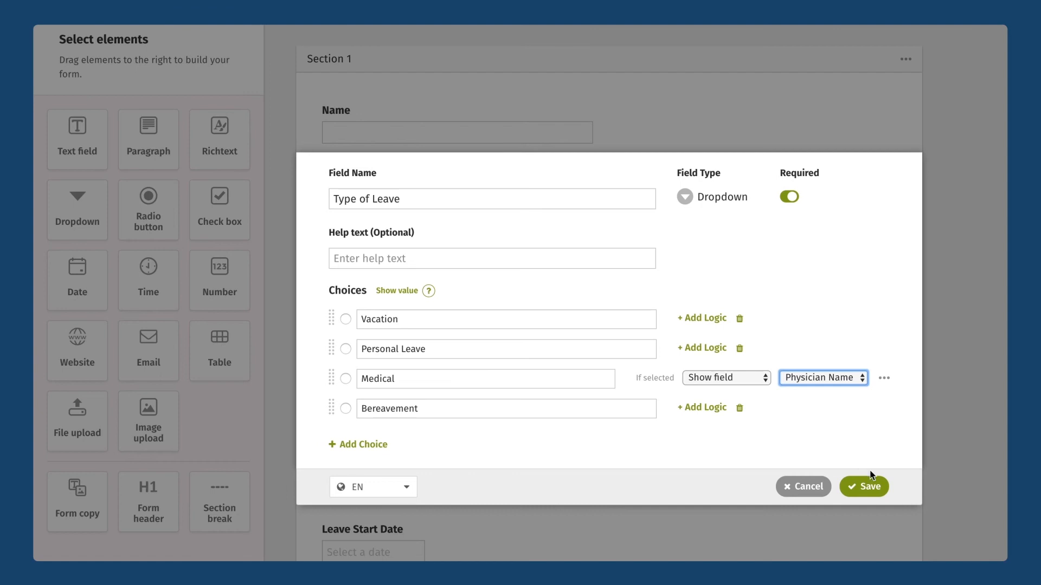
pyautogui.click(865, 486)
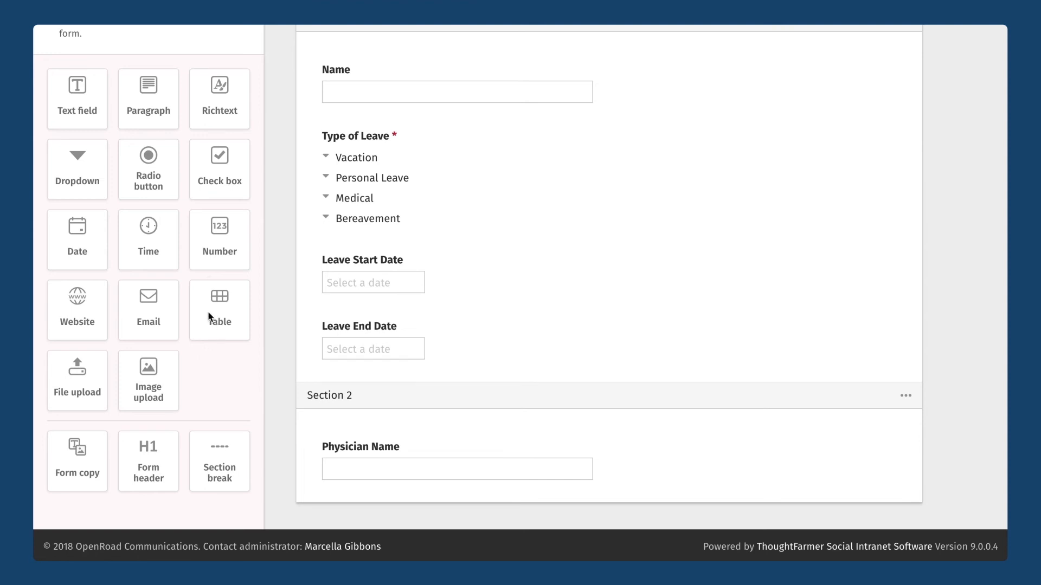
# - Add a table below the Physician Name field in Section 2 and extend it to three columns
pyautogui.moveTo(202, 302); pyautogui.dragTo(338, 520)
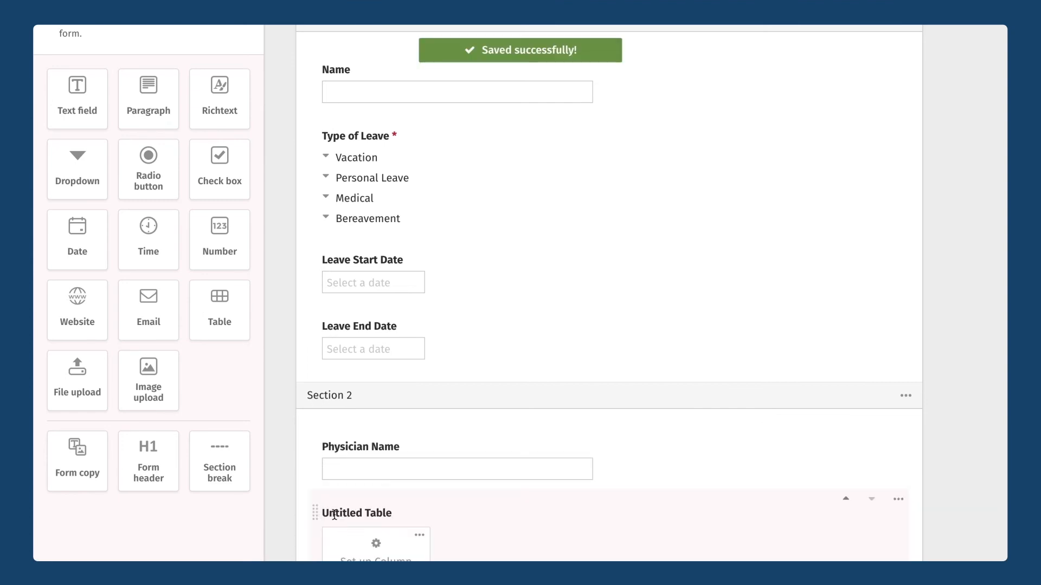
pyautogui.scroll(-2, 379, 460)
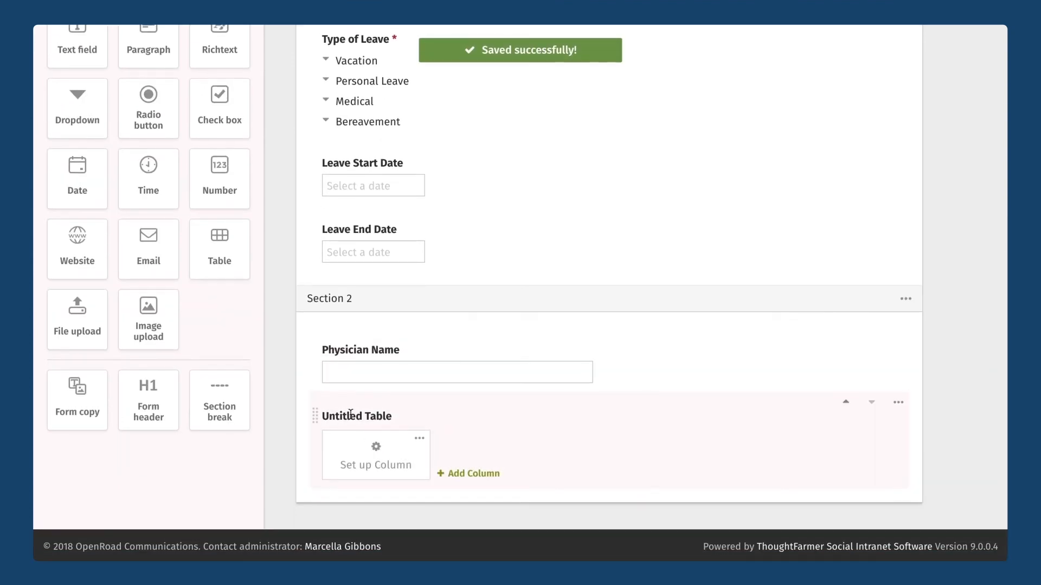
pyautogui.click(468, 474)
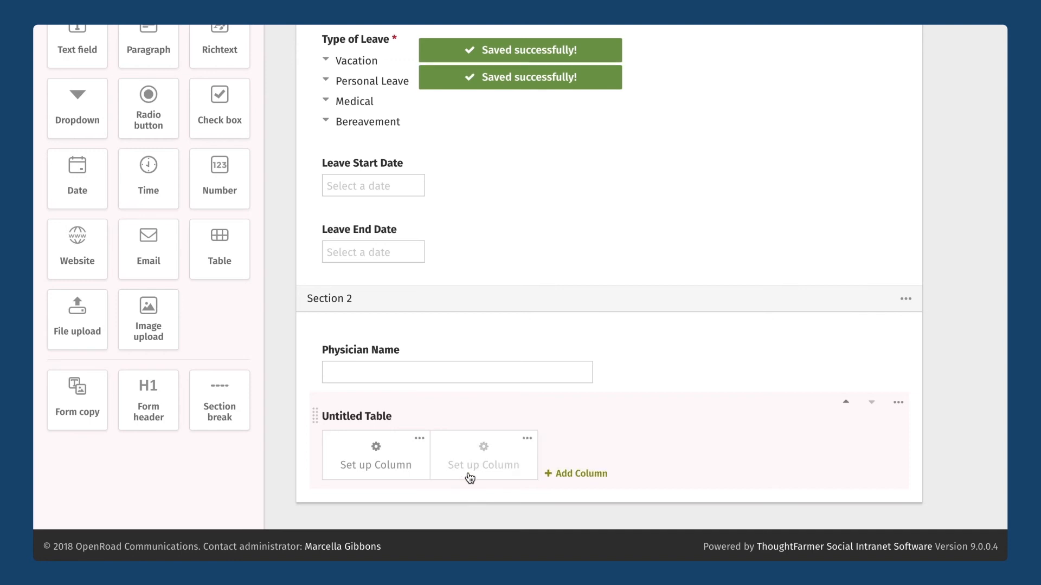
pyautogui.click(564, 474)
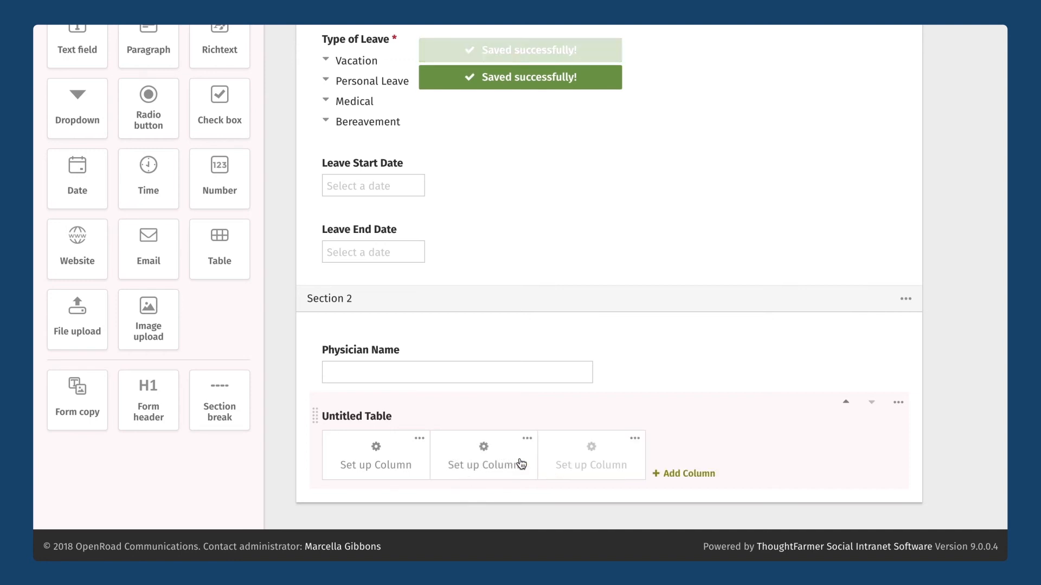
# - Name the new table "Dependents" and save it
pyautogui.click(343, 416)
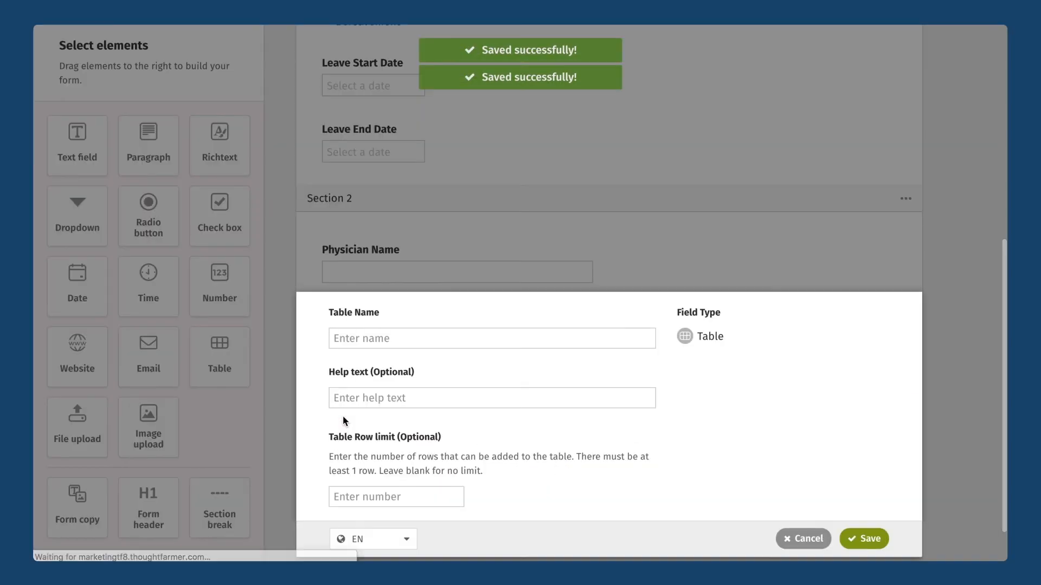
pyautogui.write('Depen')
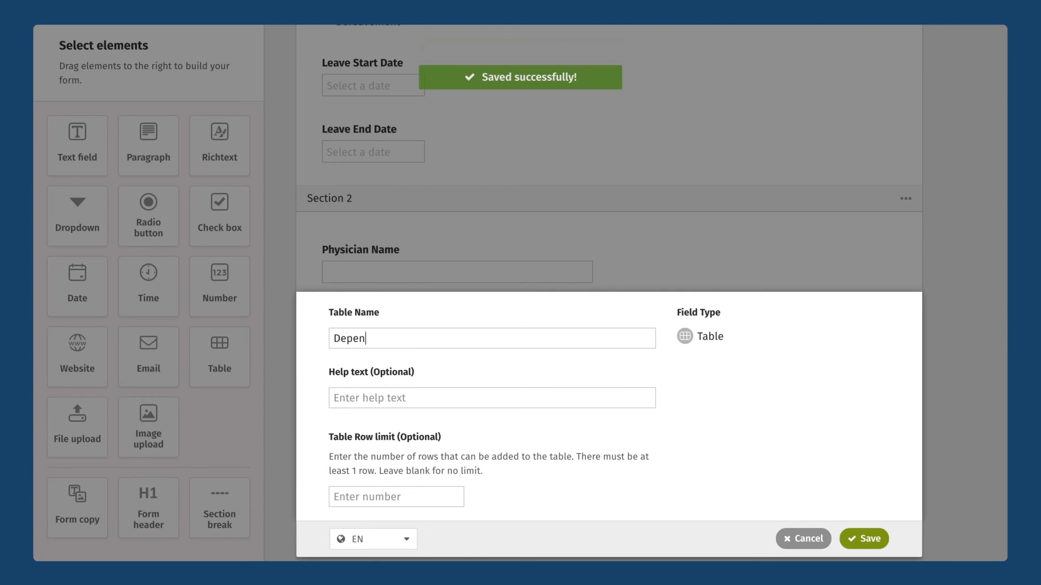
pyautogui.write('dents')
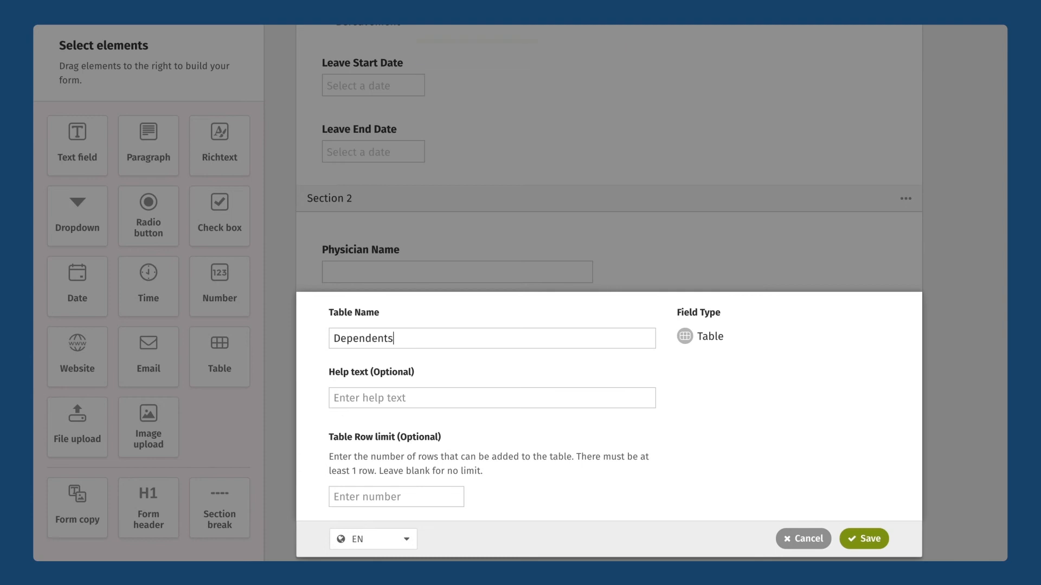
pyautogui.click(868, 540)
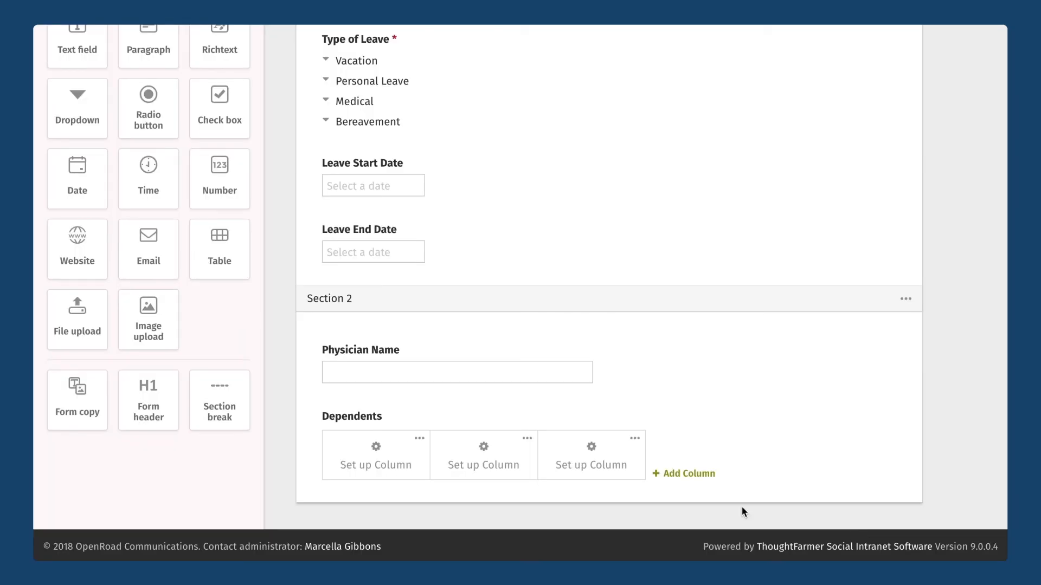
# - Set the field types of the three Dependents columns to Text field, Dropdown and Date, in that order
pyautogui.click(378, 448)
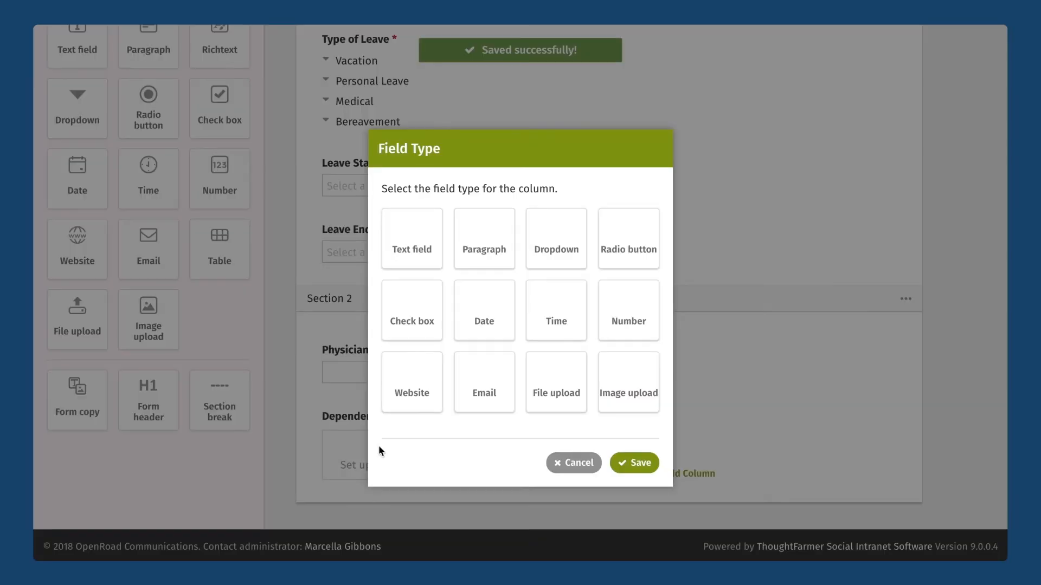
pyautogui.click(420, 257)
pyautogui.click(634, 464)
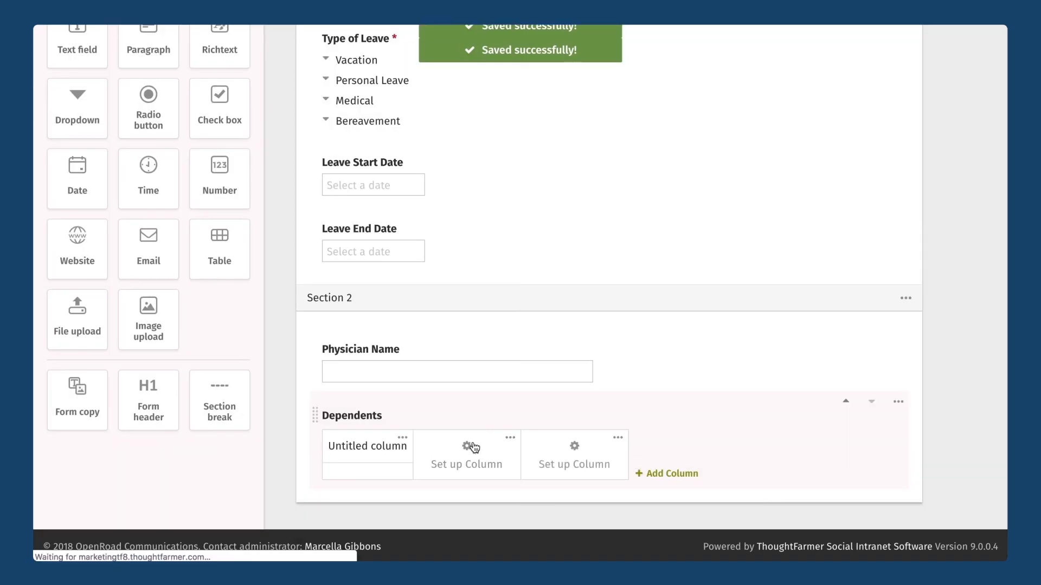
pyautogui.click(464, 446)
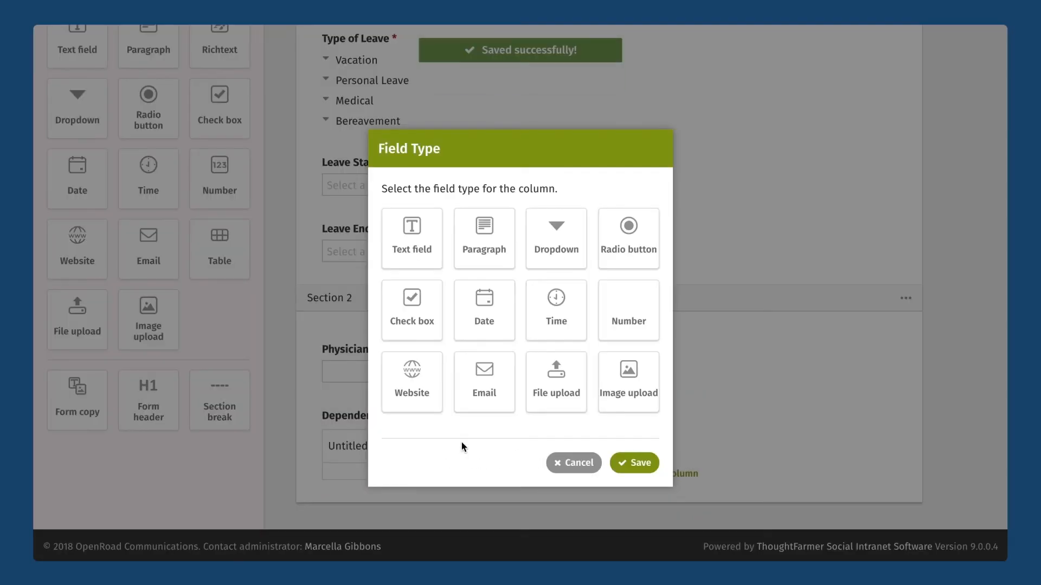
pyautogui.click(563, 261)
pyautogui.click(633, 464)
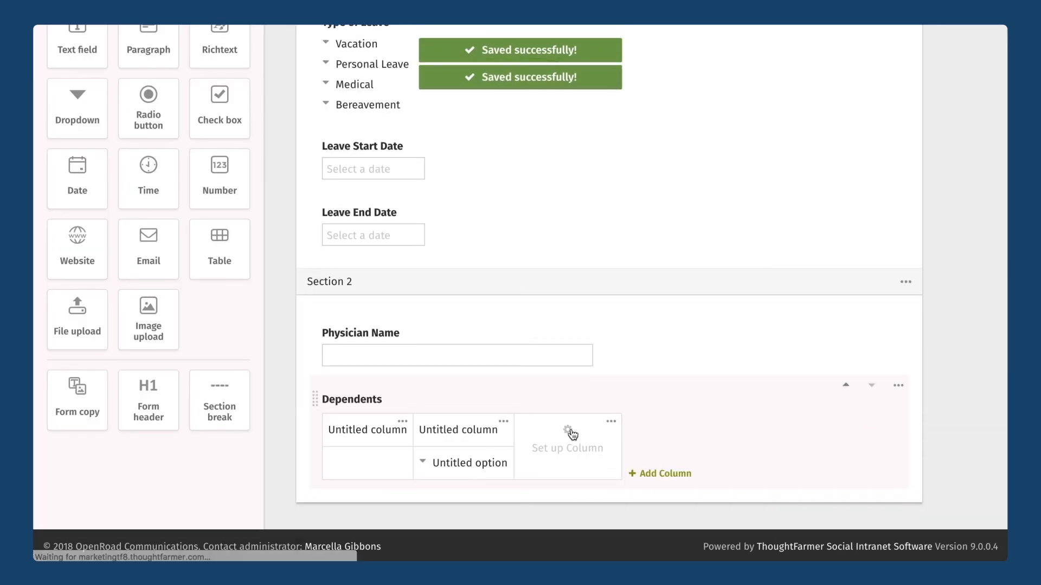
pyautogui.click(569, 431)
pyautogui.click(491, 304)
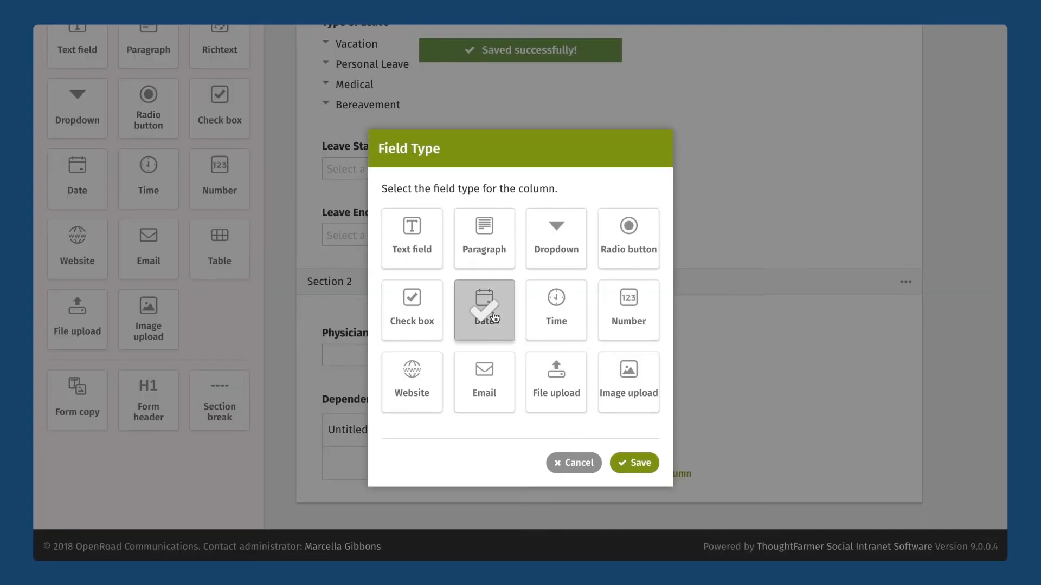
pyautogui.click(632, 462)
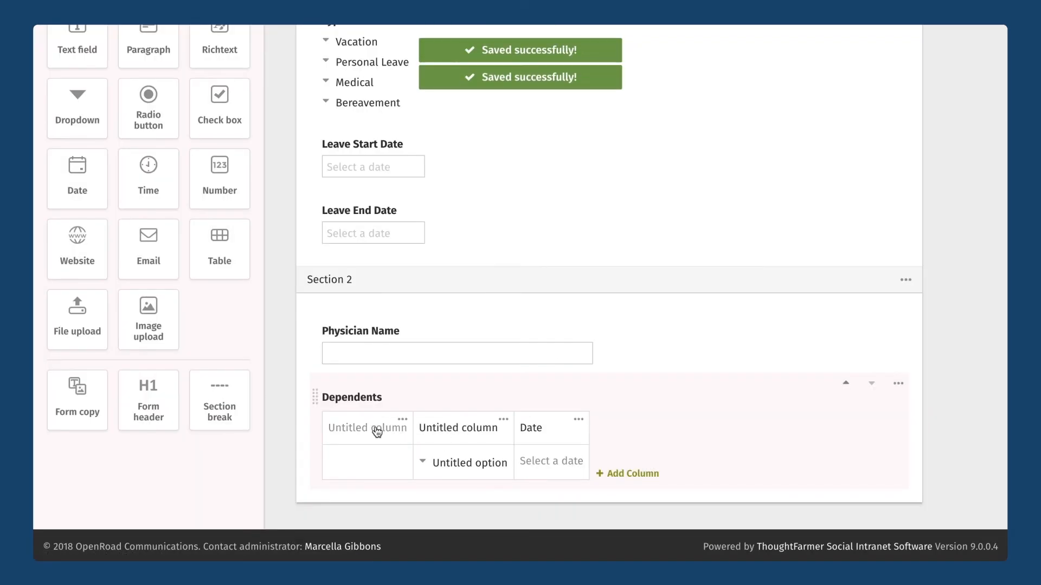
# - Name the text field column of the Dependents table "Name" and save it
pyautogui.click(375, 429)
pyautogui.write('Name')
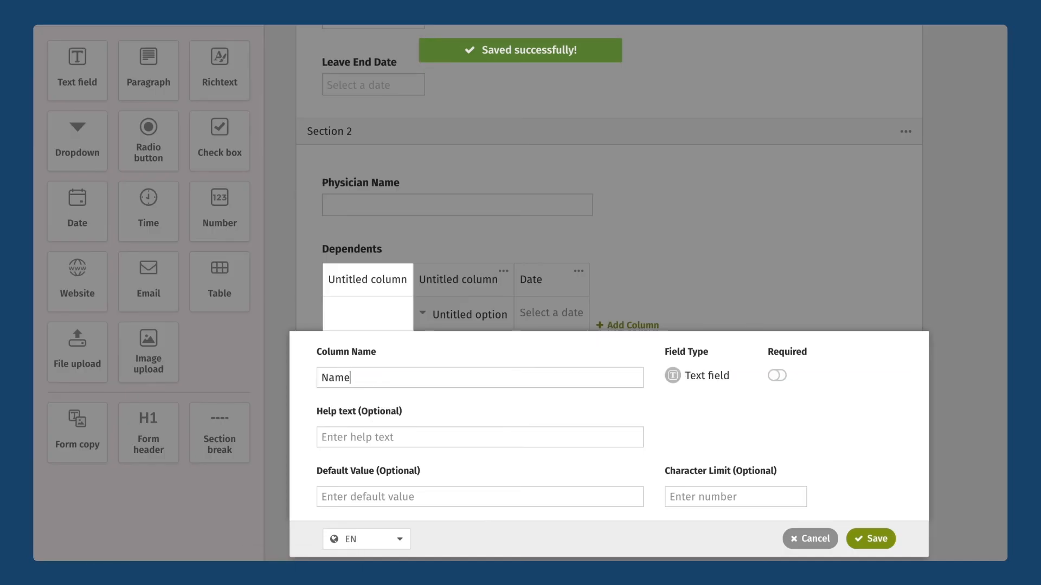
pyautogui.click(877, 542)
# - Name the dropdown column "Relation", give it the choices Spouse (default), Child and Sibling, and save it
pyautogui.click(383, 427)
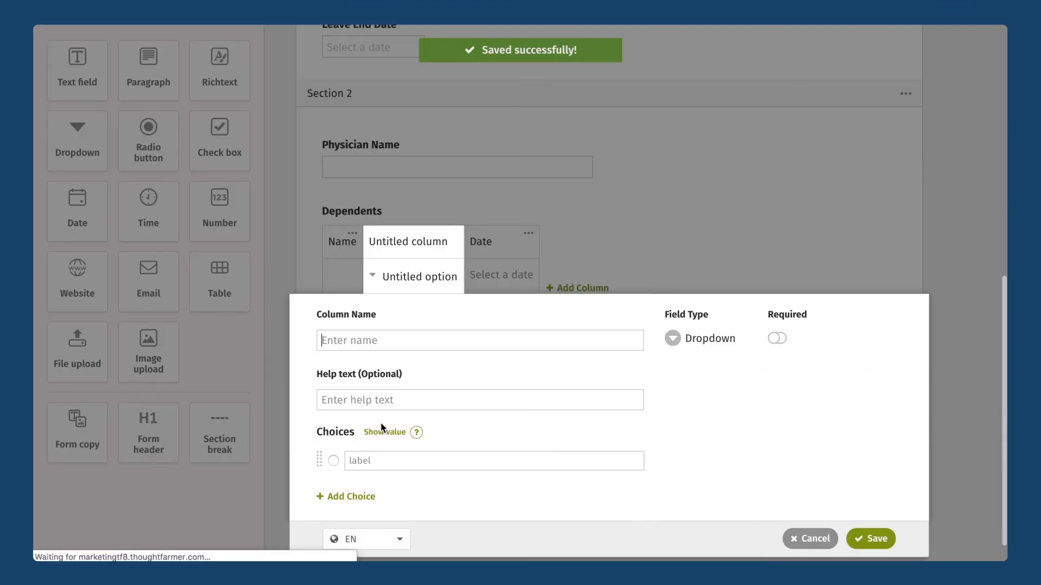
pyautogui.write('Relation')
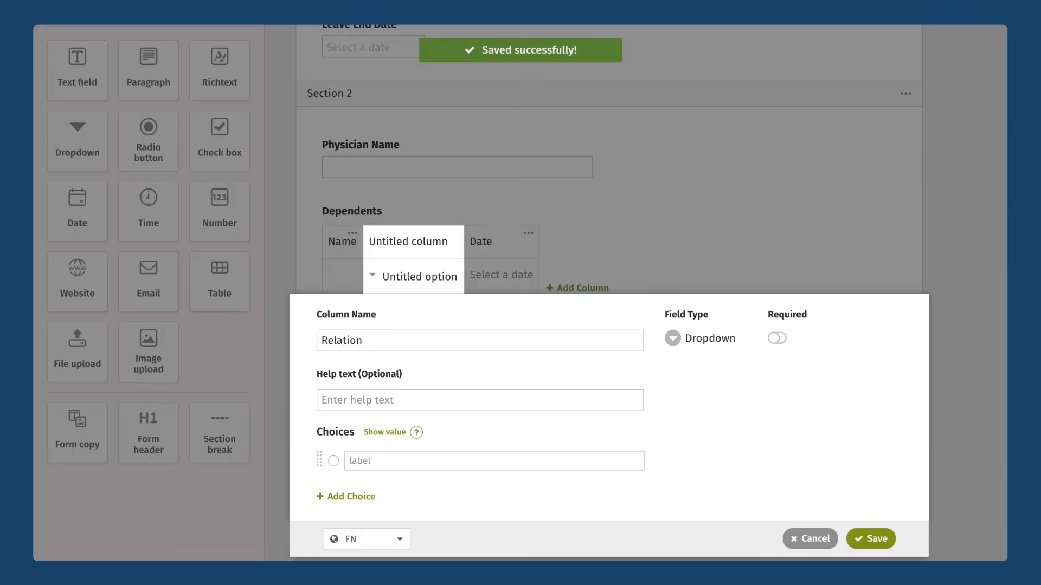
pyautogui.scroll(-2, 412, 441)
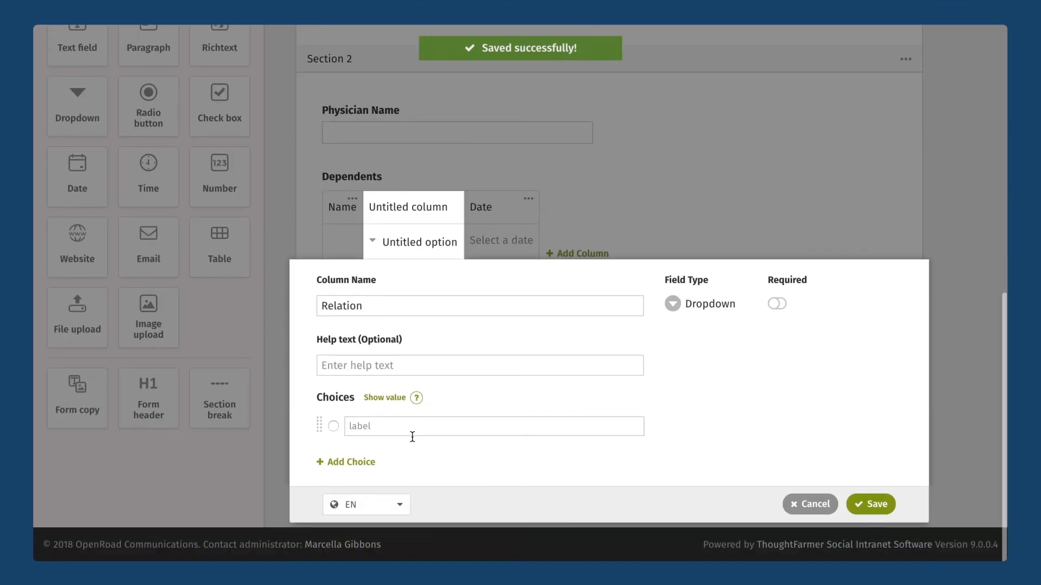
pyautogui.click(333, 428)
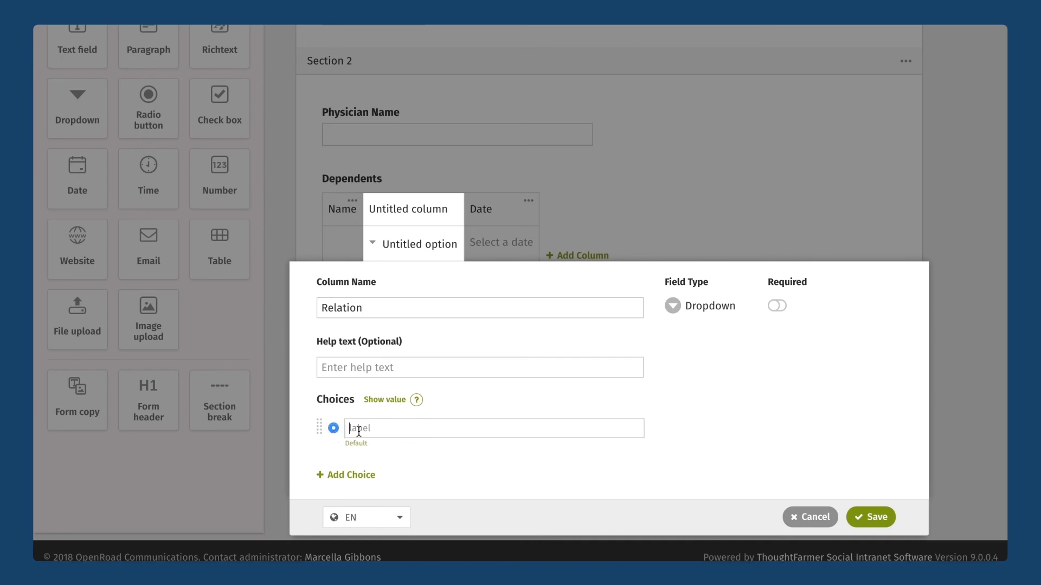
pyautogui.write('Spouse')
pyautogui.click(330, 475)
pyautogui.click(355, 469)
pyautogui.write('Chlid')
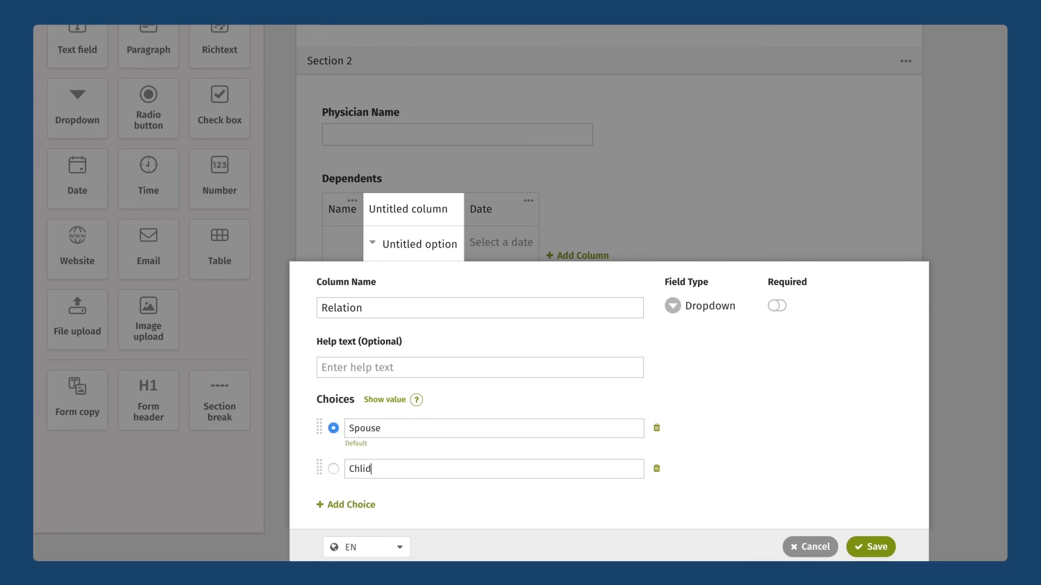
pyautogui.click(336, 505)
pyautogui.write('Sibling')
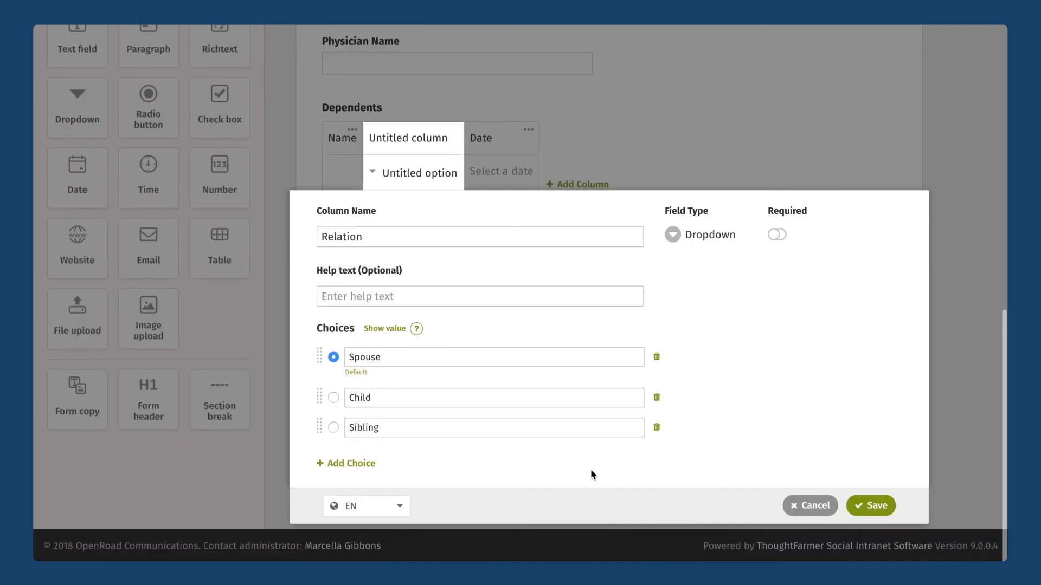
pyautogui.click(874, 506)
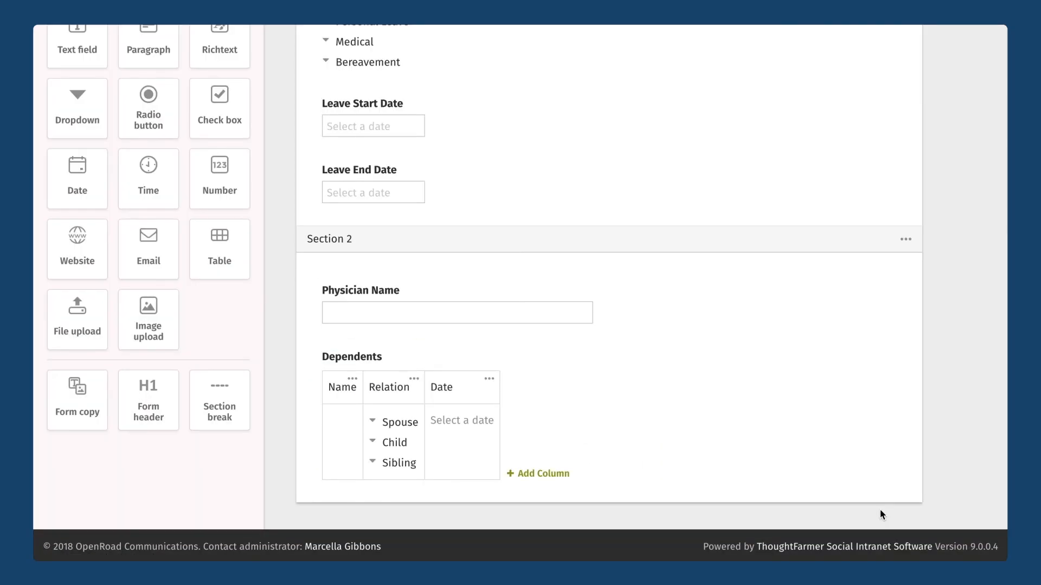
# - Rename the date column of the Dependents table "Date of Birth" and save it
pyautogui.click(435, 387)
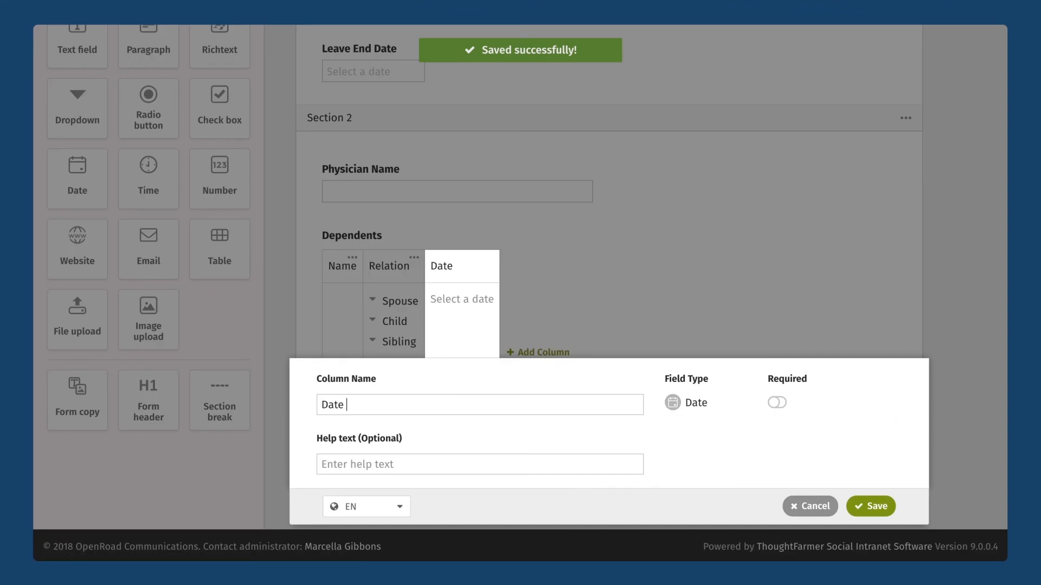
pyautogui.write('of Birth')
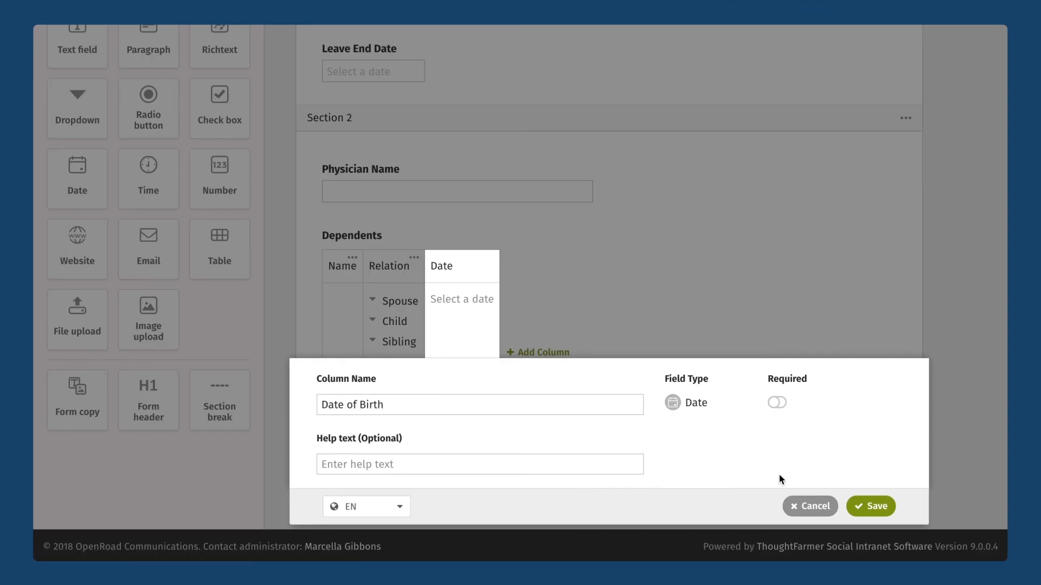
pyautogui.click(876, 505)
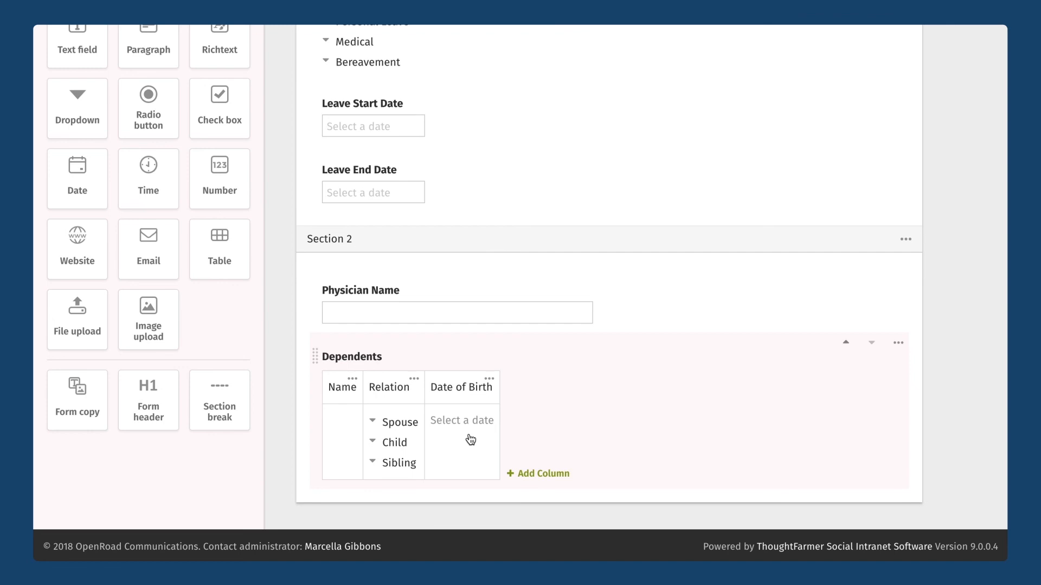
# - Preview the Leave Request form and choose Medical as the Type of Leave to check the conditional Physician Name field
pyautogui.scroll(10, 470, 439)
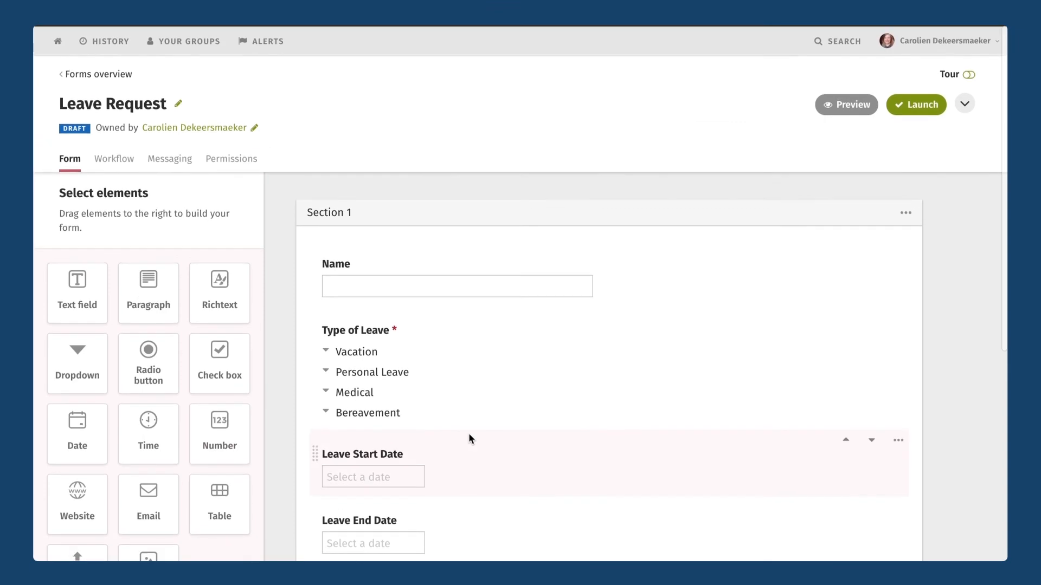
pyautogui.click(850, 102)
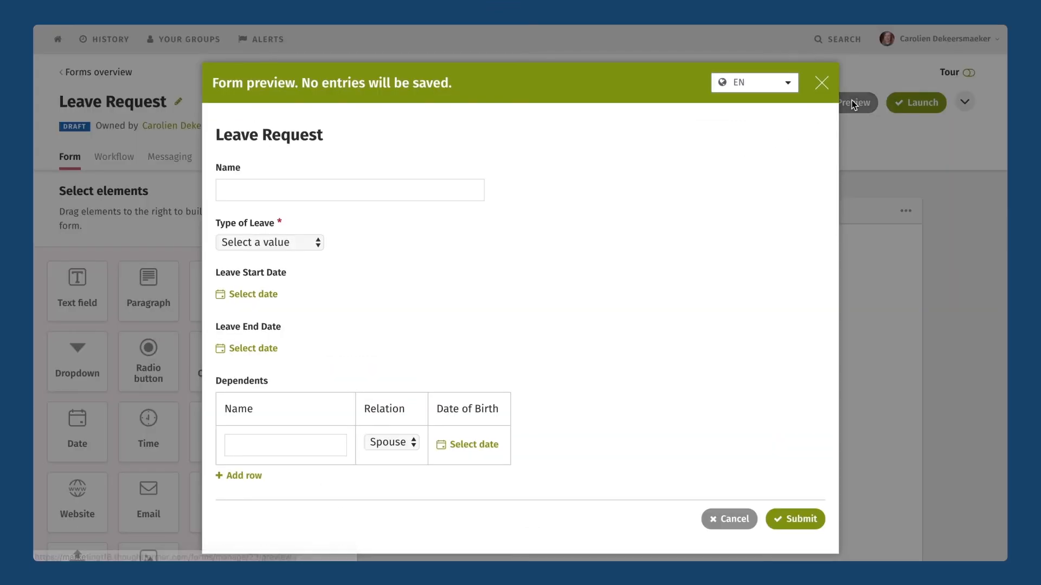
pyautogui.scroll(-1, 502, 182)
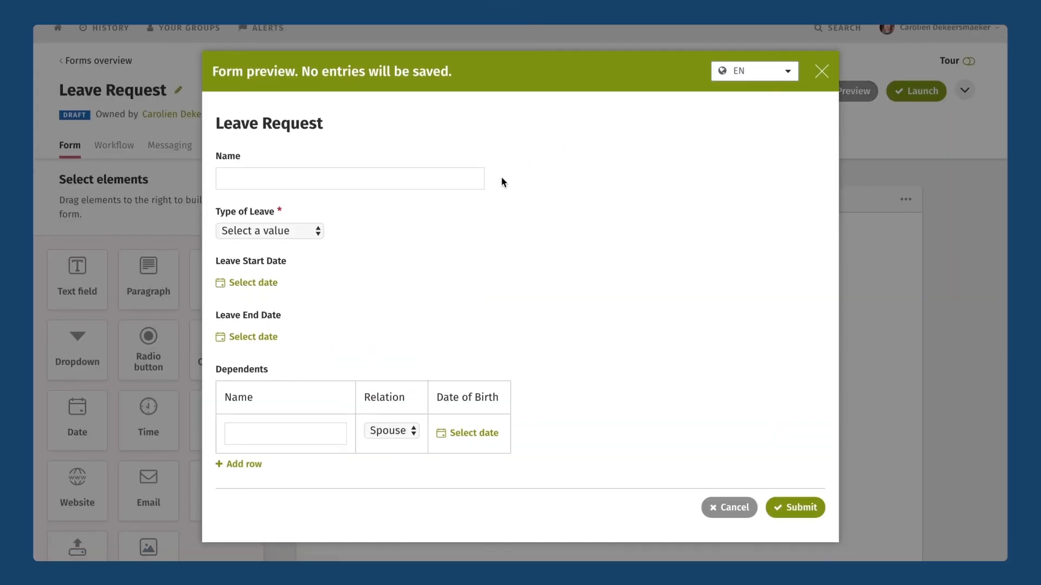
pyautogui.click(257, 232)
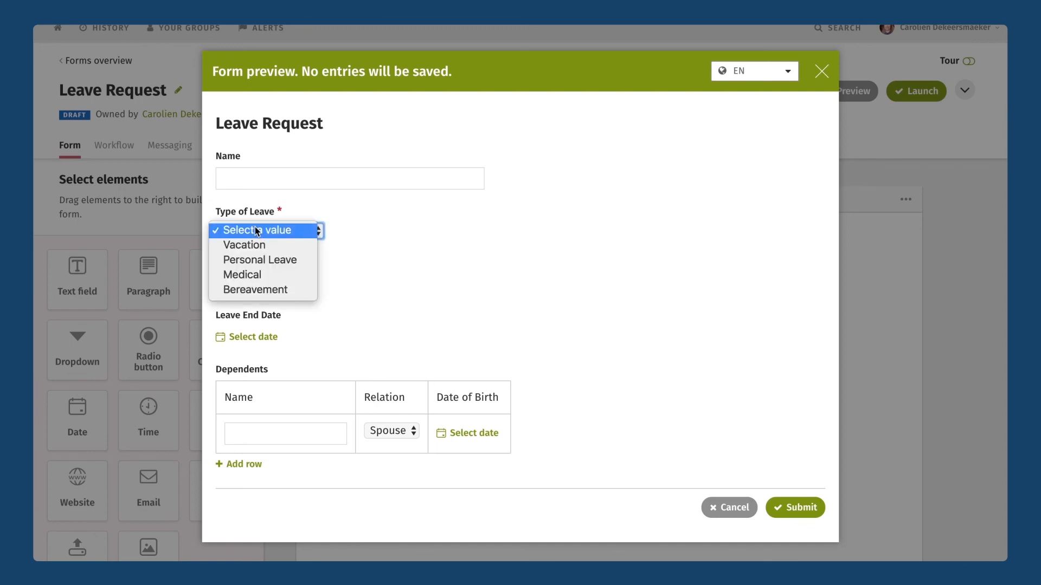
pyautogui.click(250, 280)
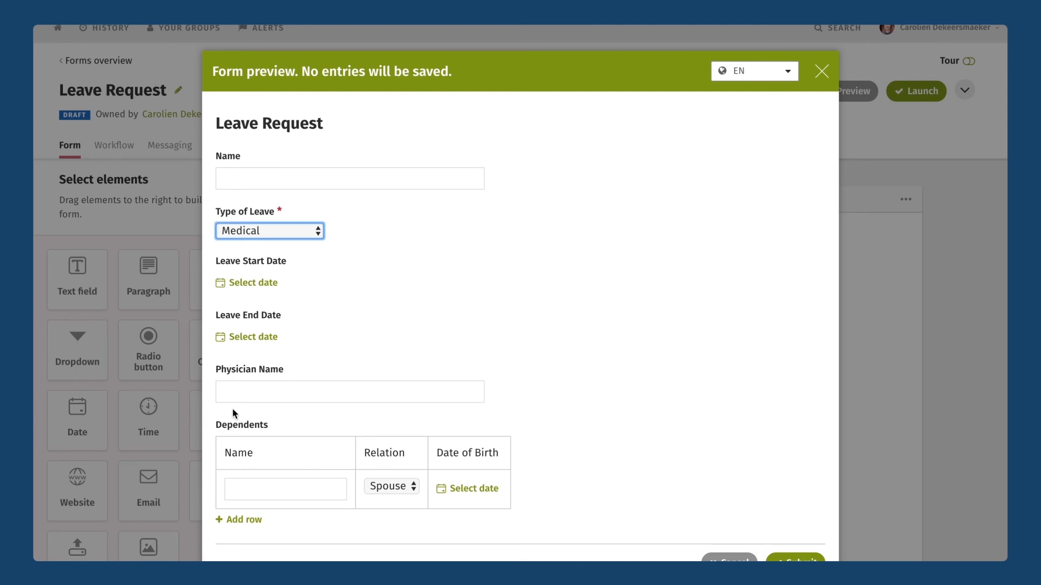
pyautogui.scroll(-1, 262, 382)
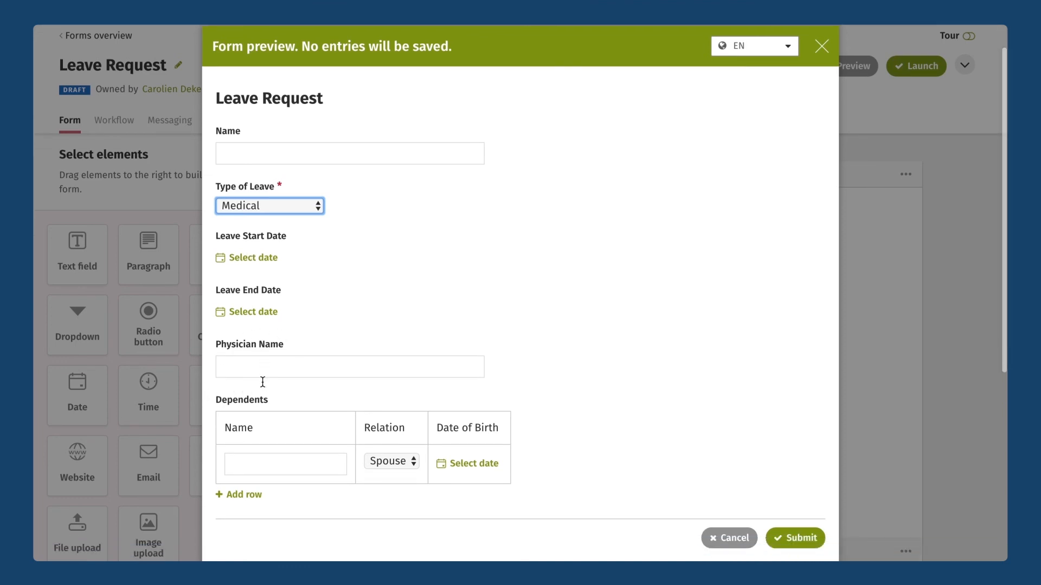